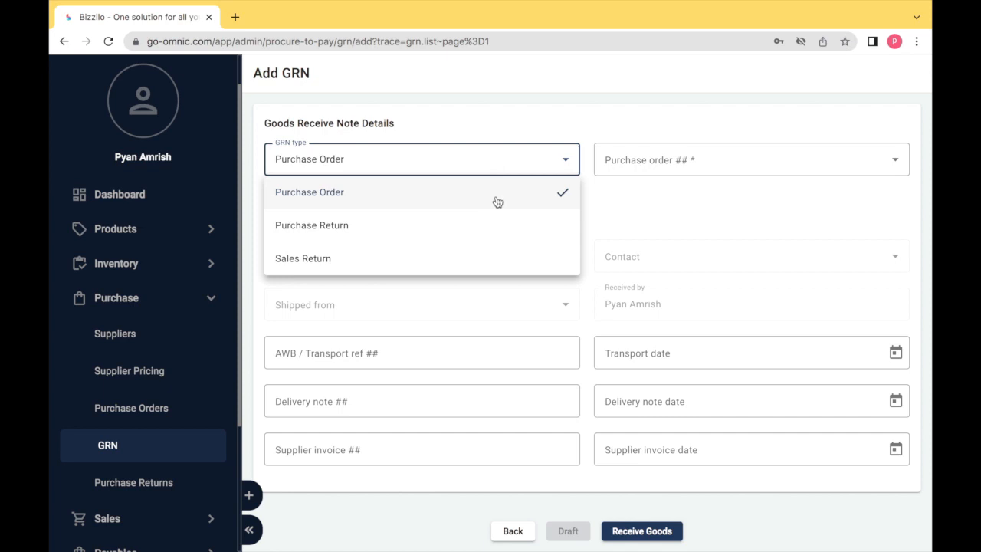
Step: Set the GRN type to Purchase Order and search for "PO-" to select the first partially received purchase order
left_click(553, 190)
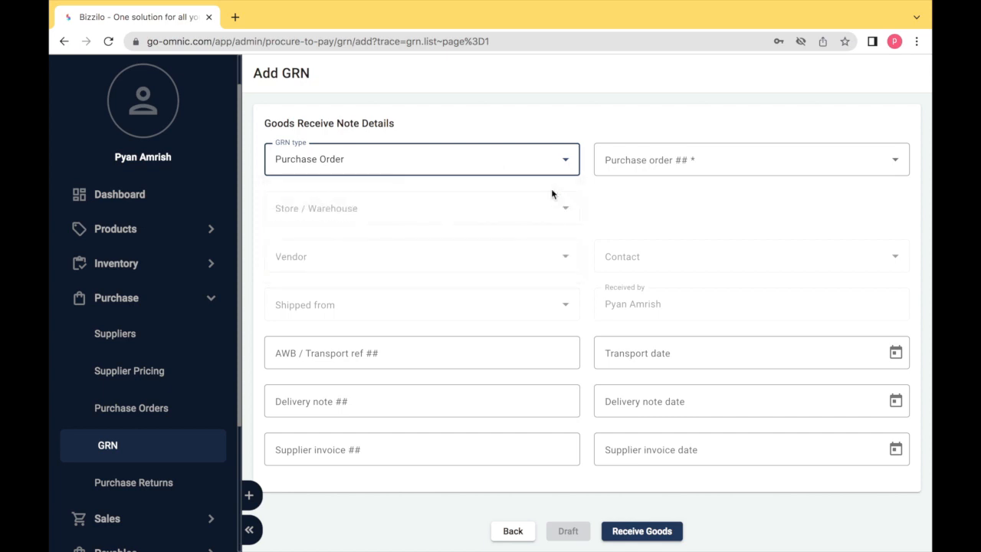
left_click(610, 175)
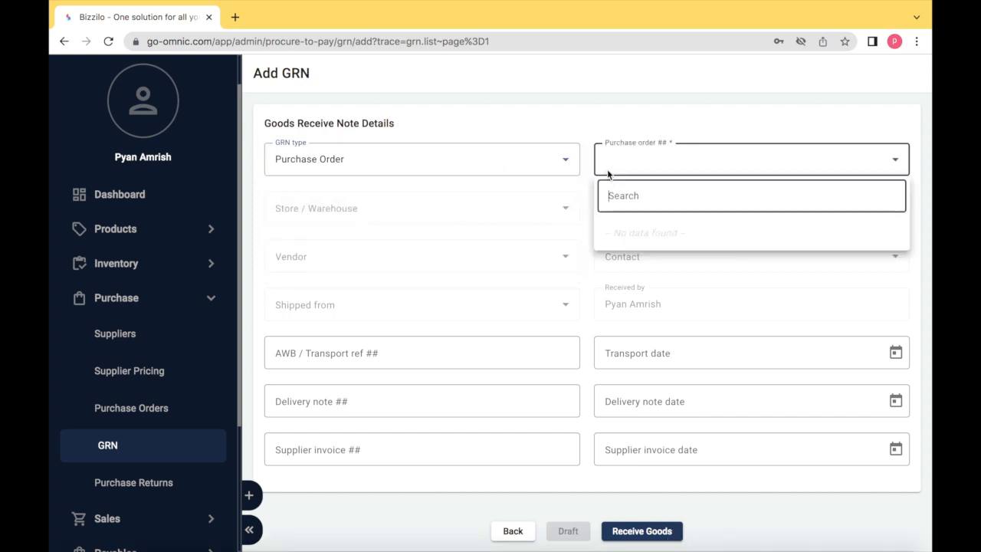
type("PO-")
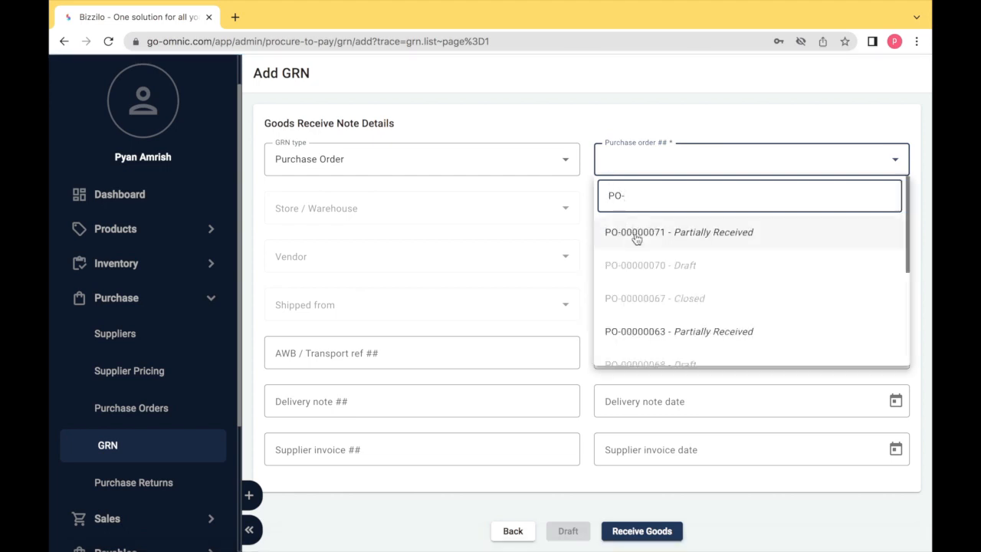
left_click(635, 233)
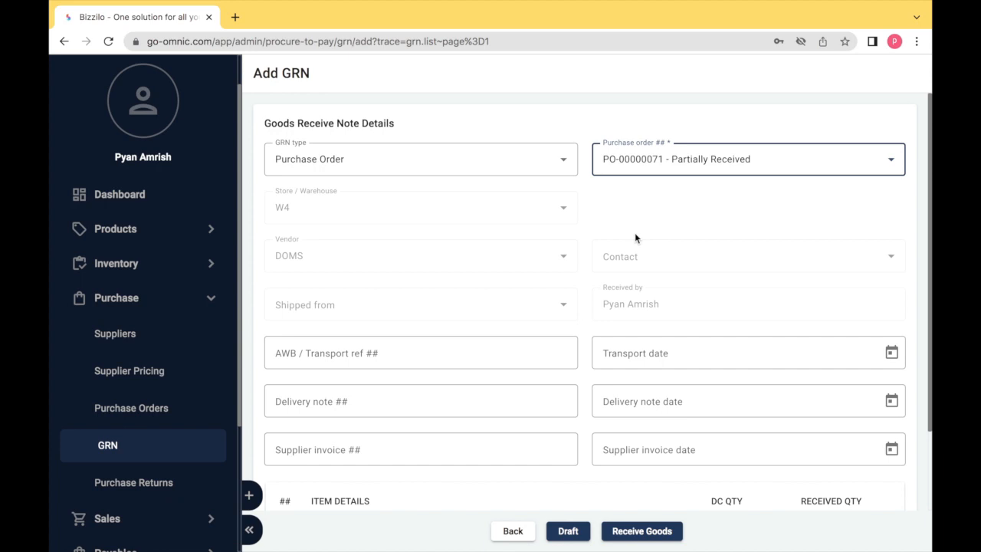
Step: Switch the GRN type to Purchase Return and view the choices for its return number and store / warehouse
left_click(484, 165)
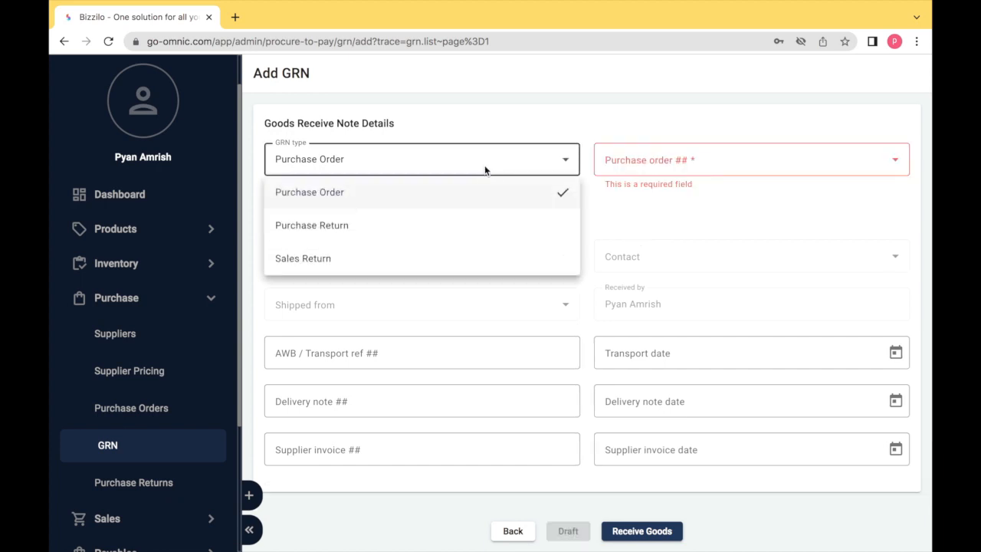
left_click(454, 223)
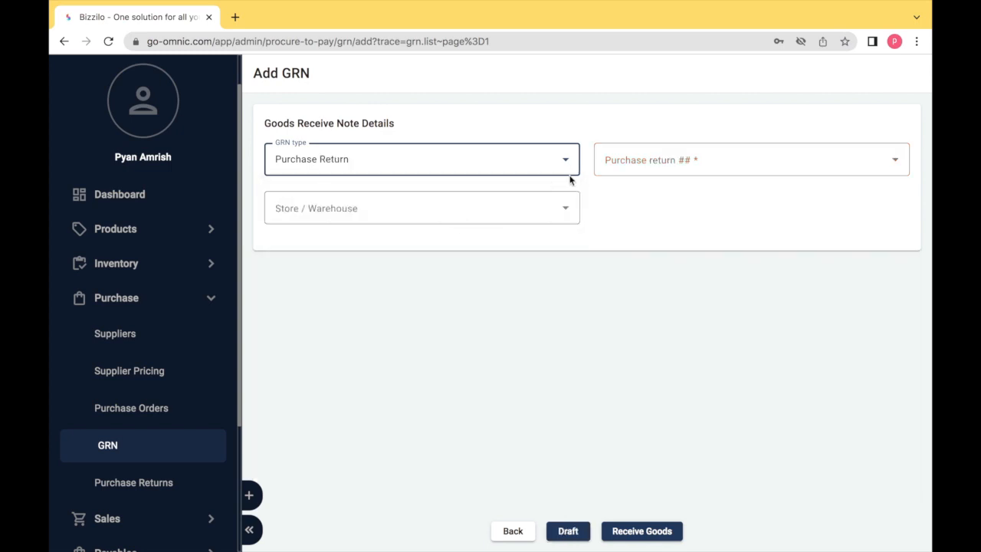
left_click(614, 168)
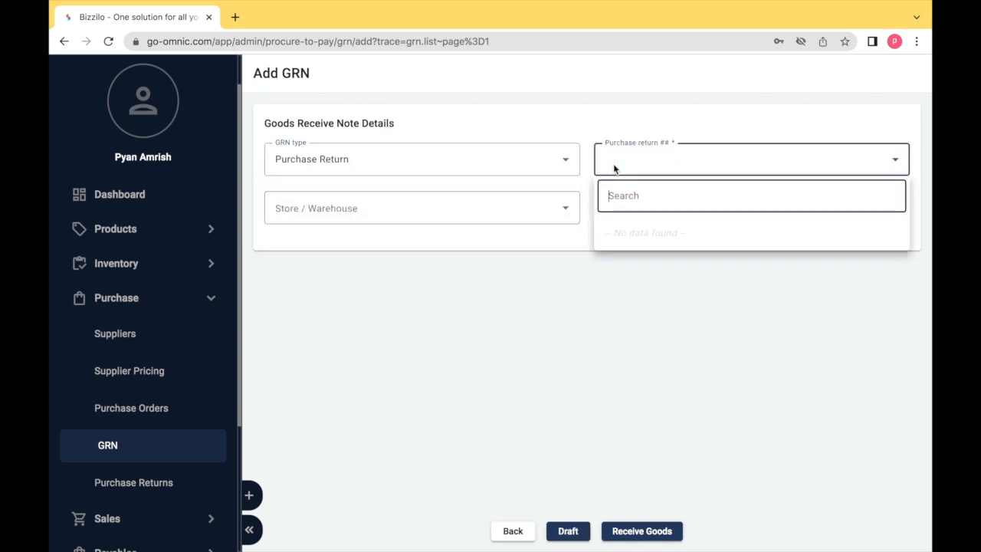
left_click(541, 213)
left_click(541, 214)
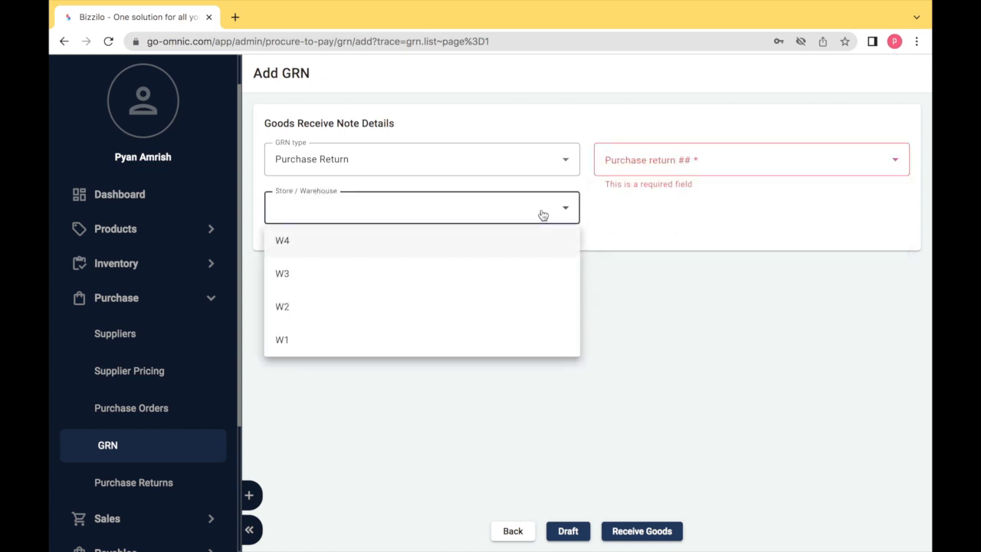
left_click(542, 215)
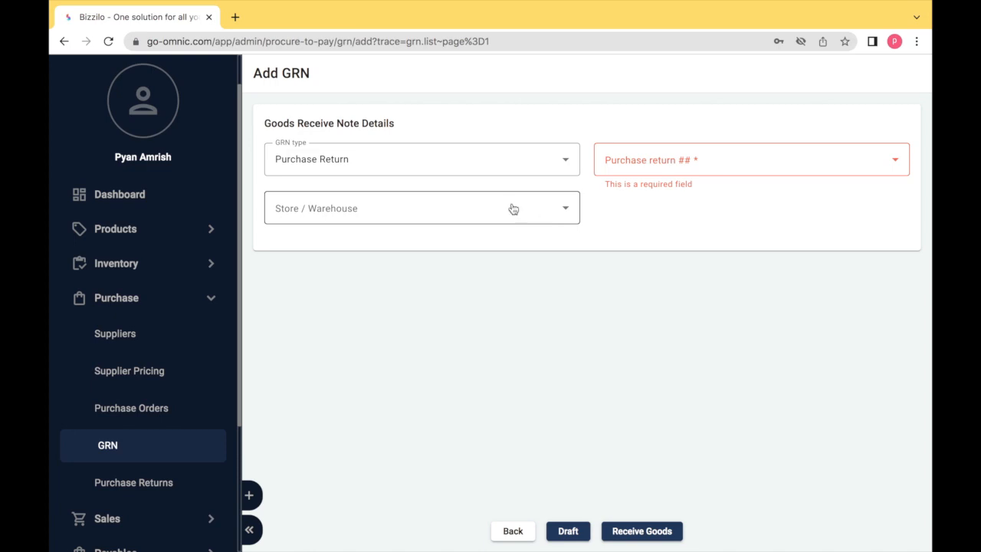
Step: Switch the GRN type to Sales Return and view the choices for its return number and store / warehouse
left_click(454, 164)
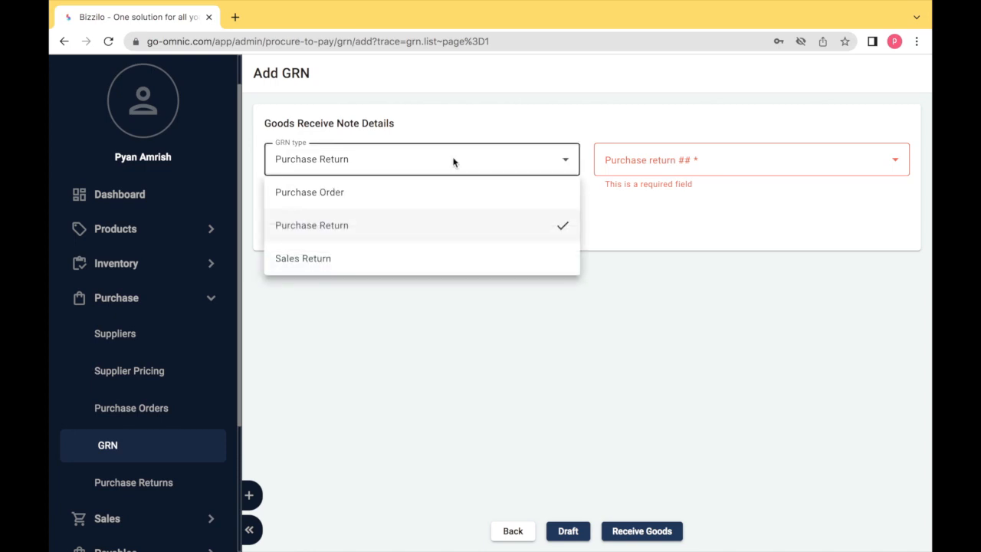
left_click(407, 258)
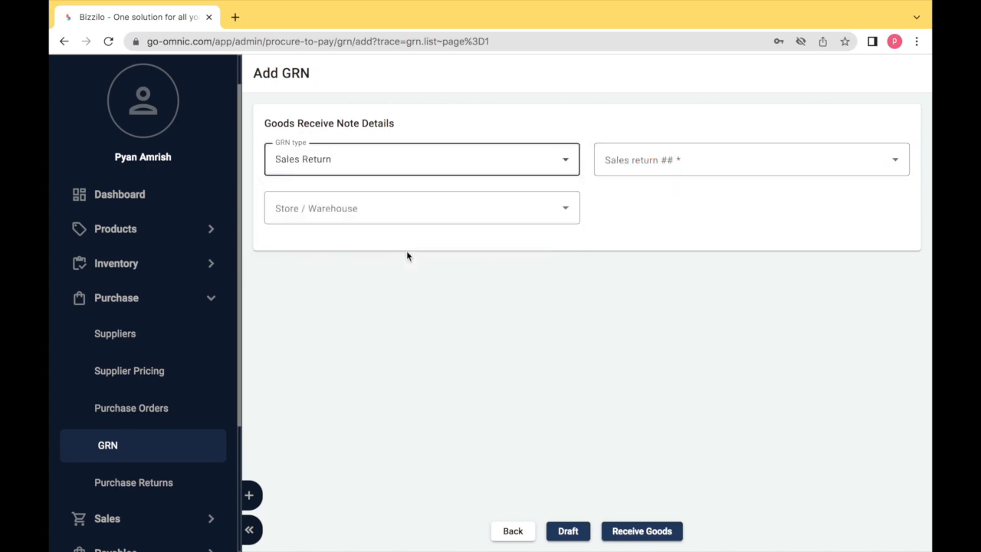
left_click(621, 163)
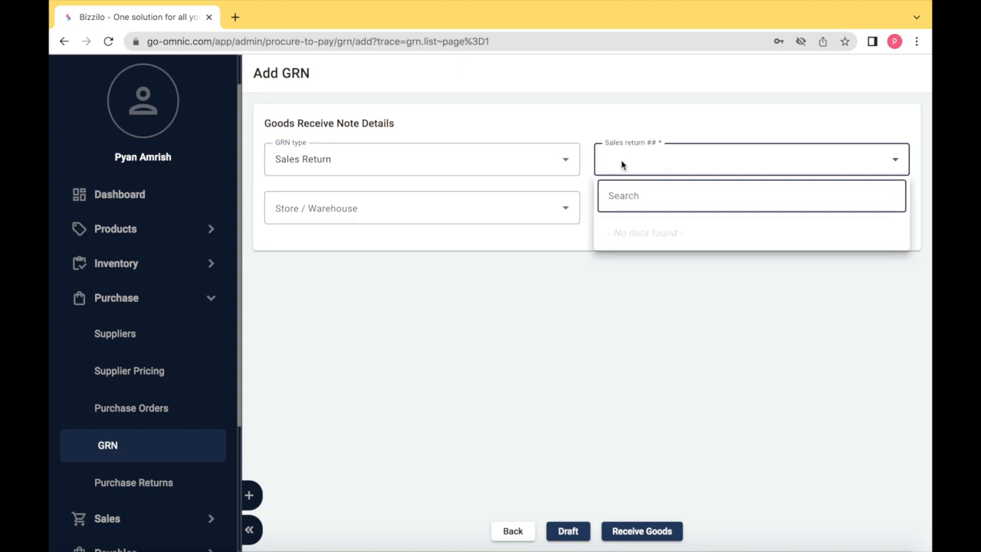
left_click(620, 163)
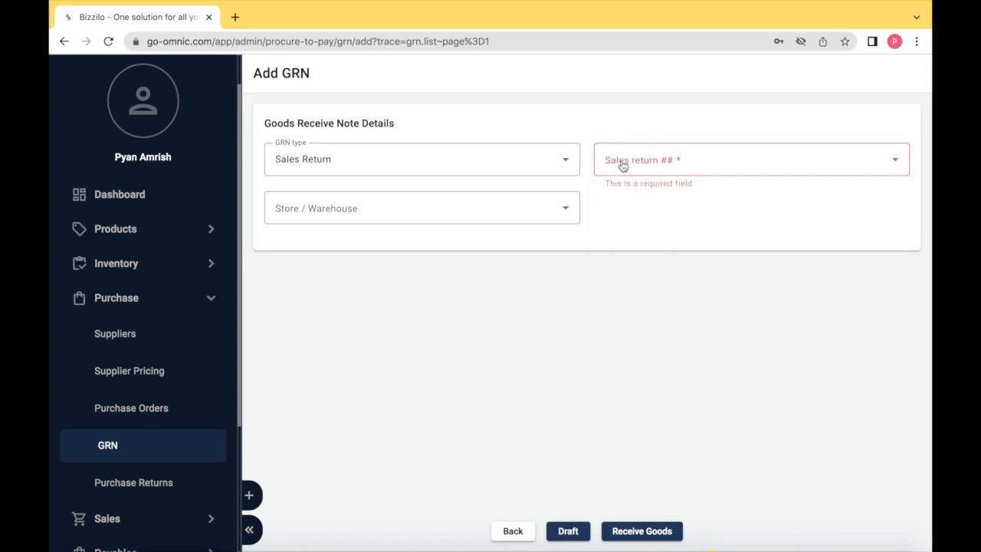
left_click(527, 210)
left_click(521, 215)
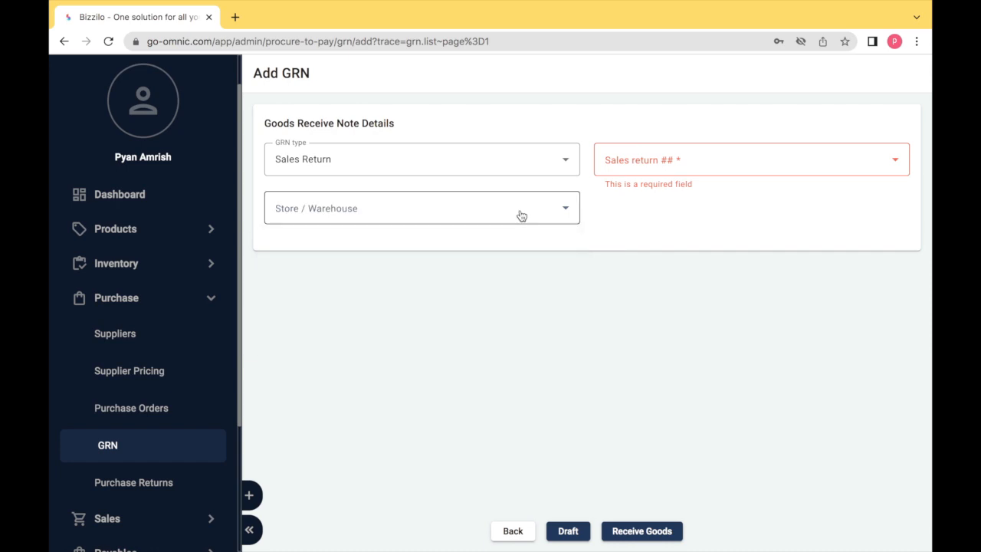
Step: Set the GRN type back to Purchase Order and select the approved purchase order for warehouse W4
left_click(520, 167)
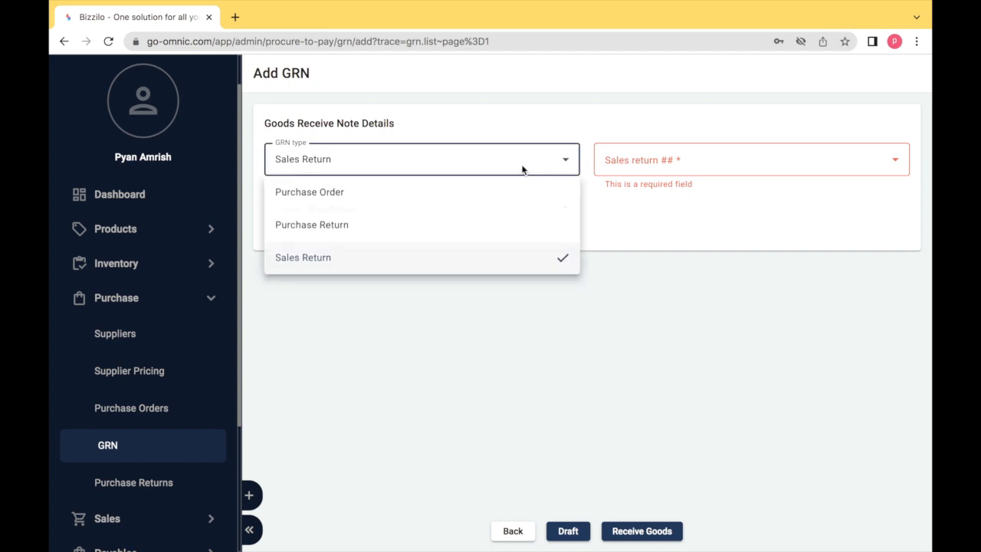
left_click(493, 199)
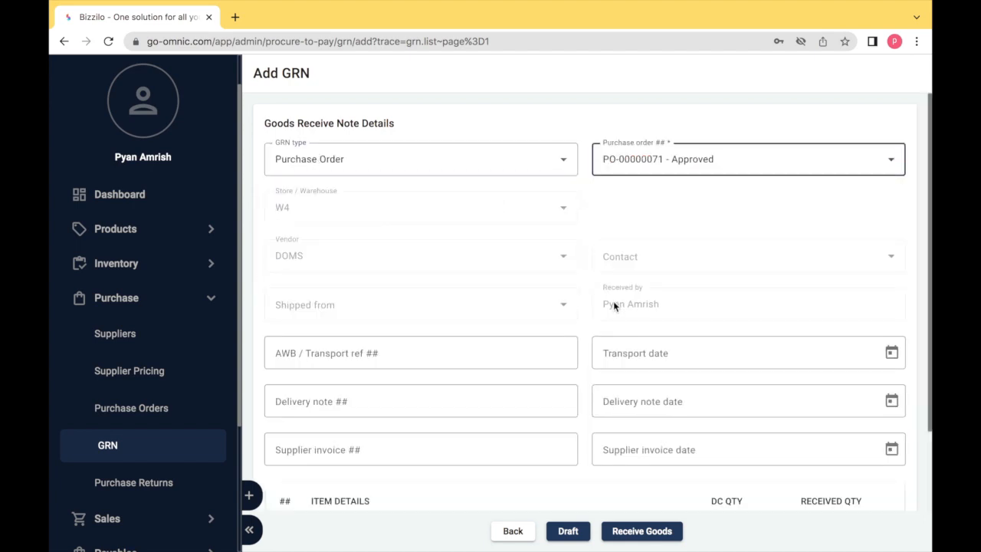
Step: Enter A12DD3 as the AWB / Transport reference and set the transport date to 11/02/2024
left_click(535, 349)
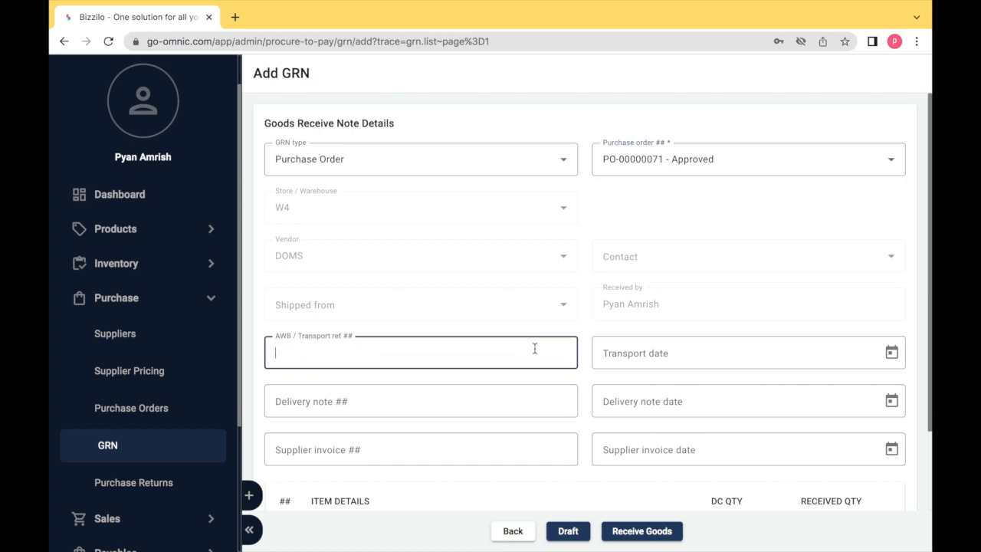
type("A")
key("Tab")
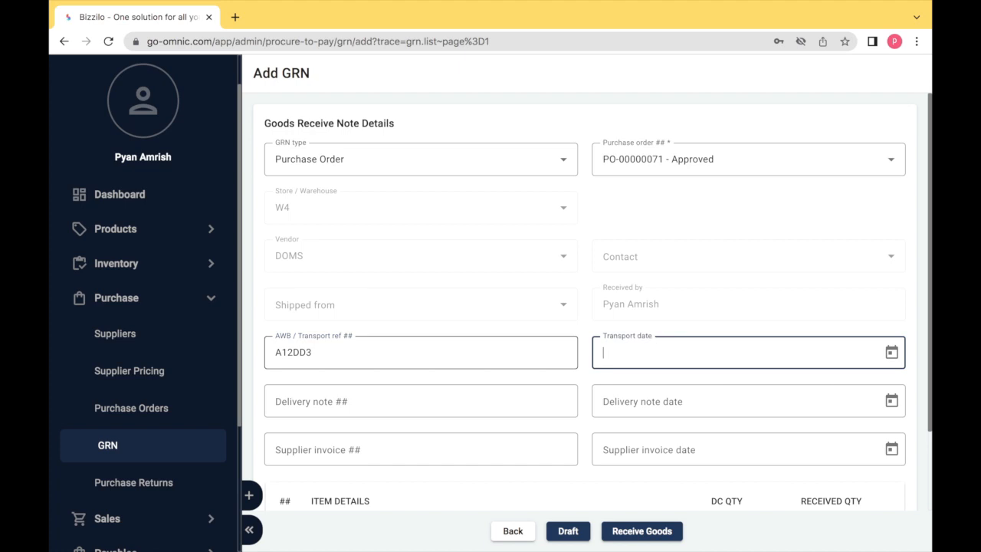
left_click(892, 351)
left_click(611, 242)
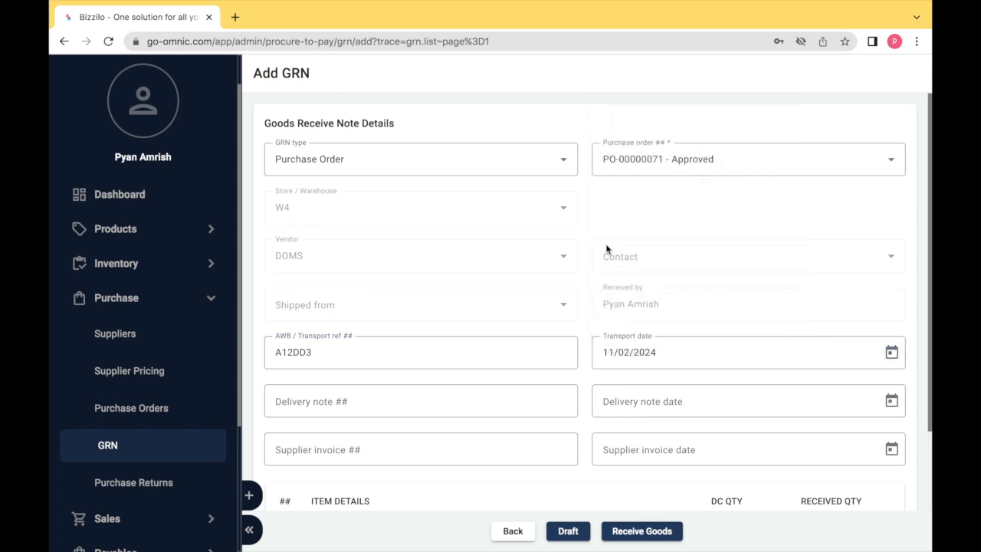
Step: Enter 453DE as the delivery note number and set the delivery note date to 11/02/2024
left_click(465, 396)
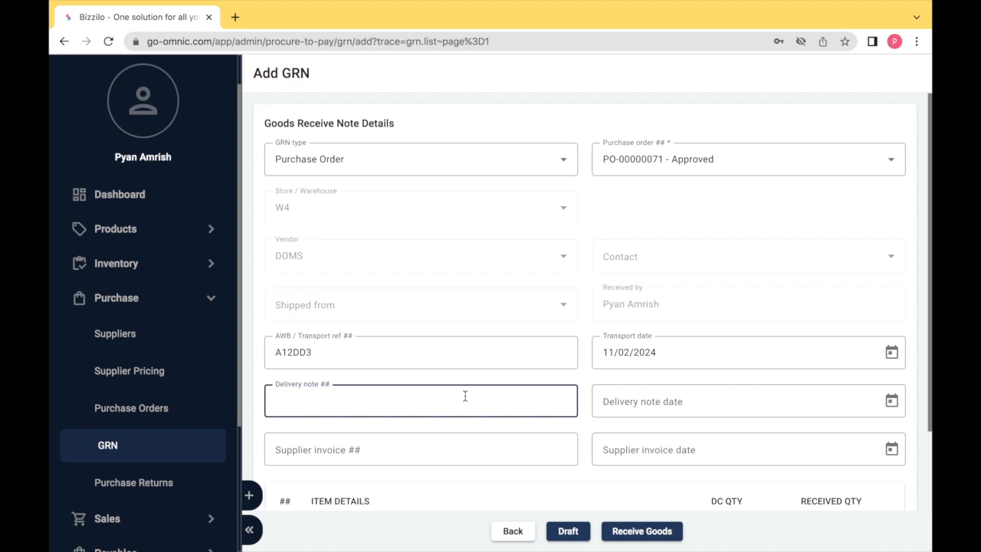
type("453DE")
left_click(892, 401)
left_click(615, 291)
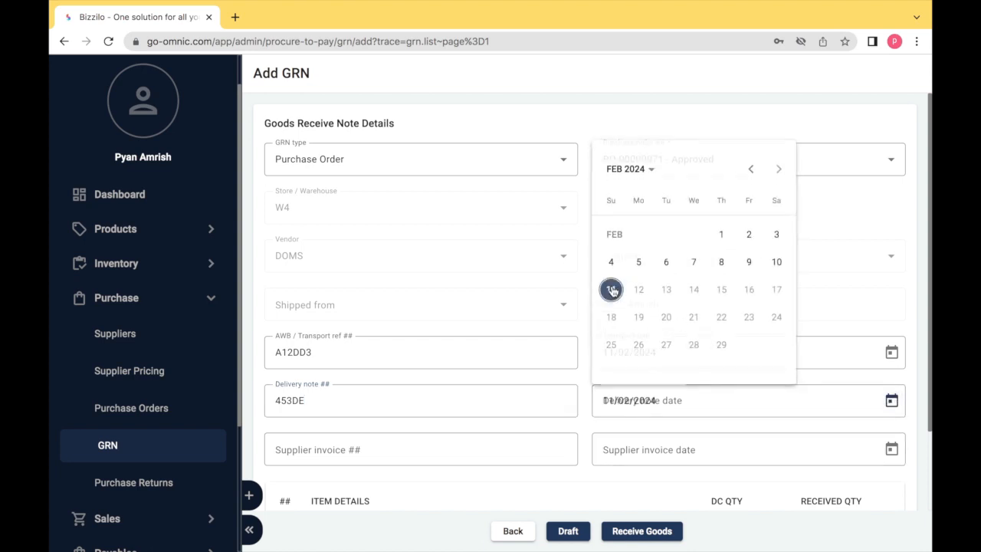
Step: Enter 3456 as the supplier invoice number with its invoice date, and submit the note to receive the goods
left_click(476, 449)
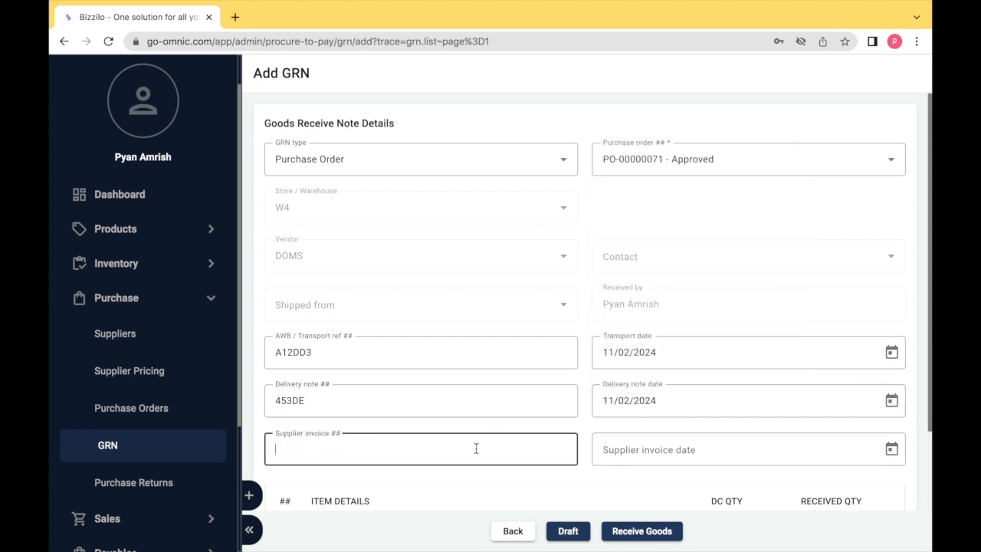
type("3456")
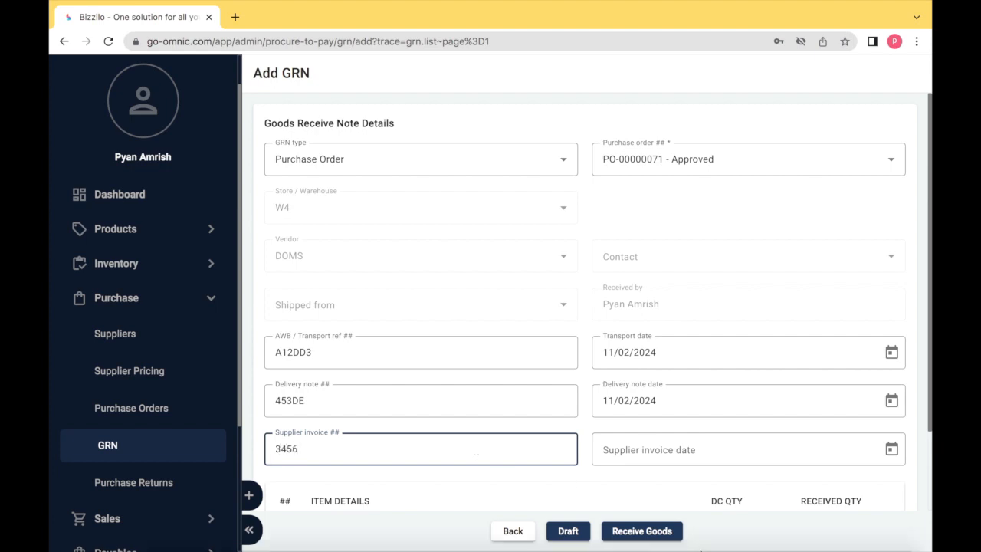
left_click(893, 450)
left_click(610, 337)
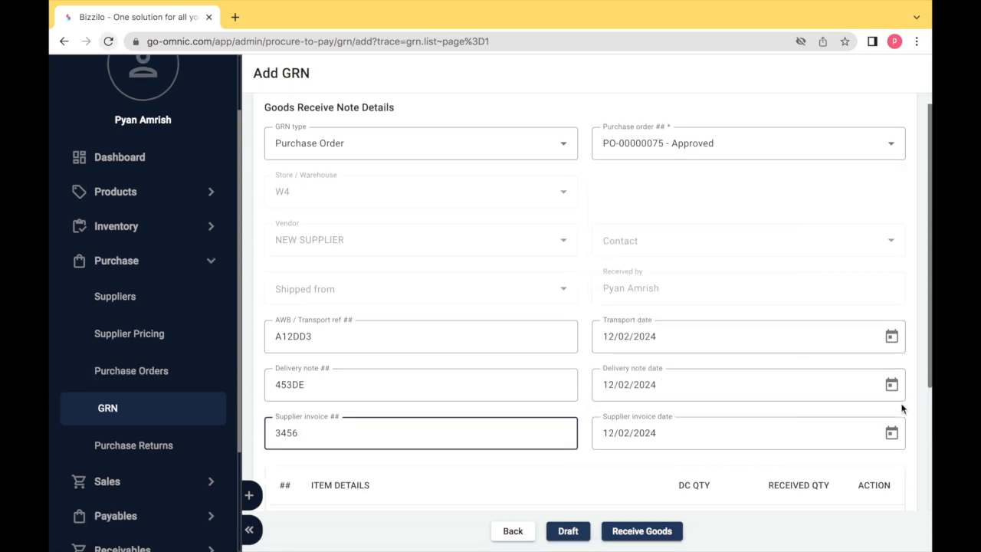
scroll(901, 410, "down", 3)
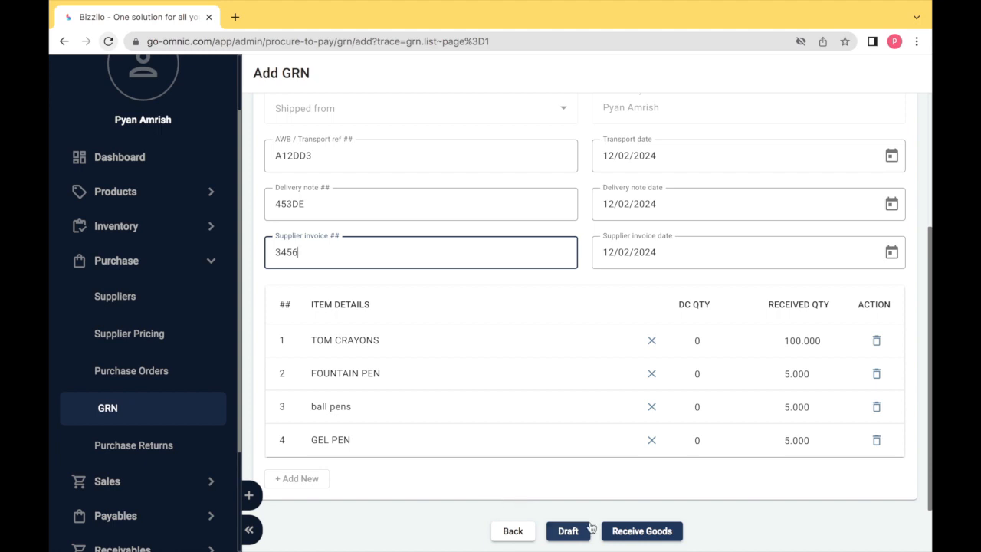
left_click(621, 537)
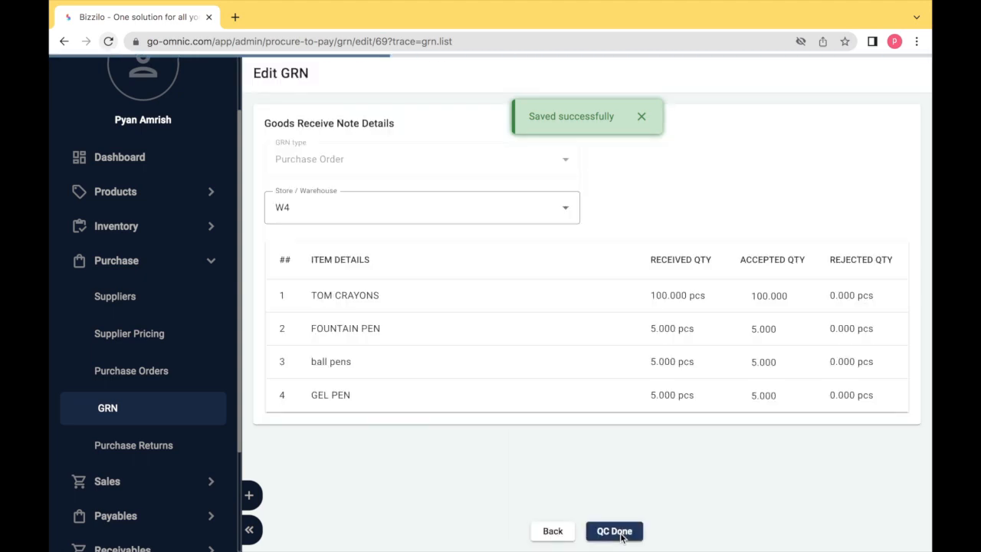
Step: Set the accepted quantity of TOM CRAYONS to 99 in the received items table
scroll(587, 423, "down", 2)
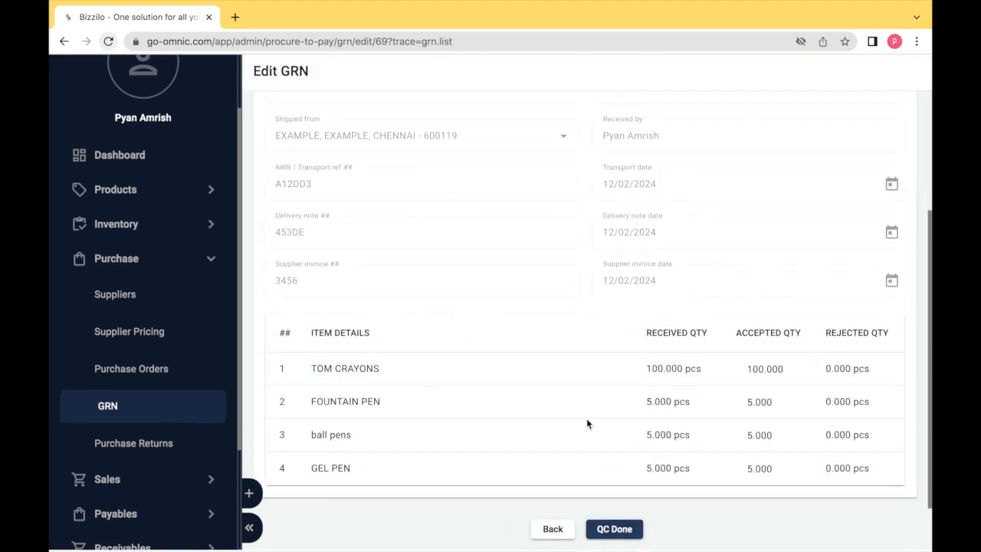
double_click(656, 371)
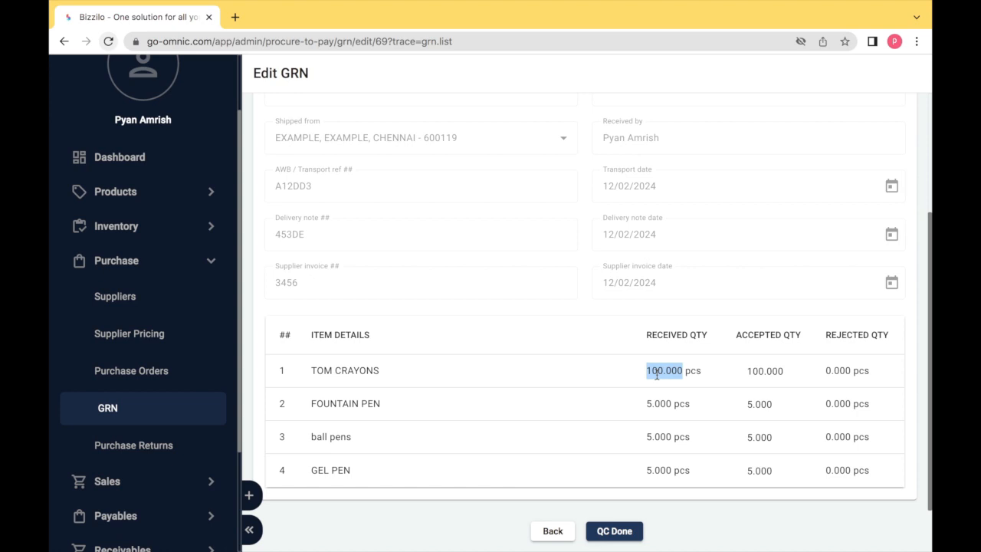
left_click(767, 368)
key("BackSpace")
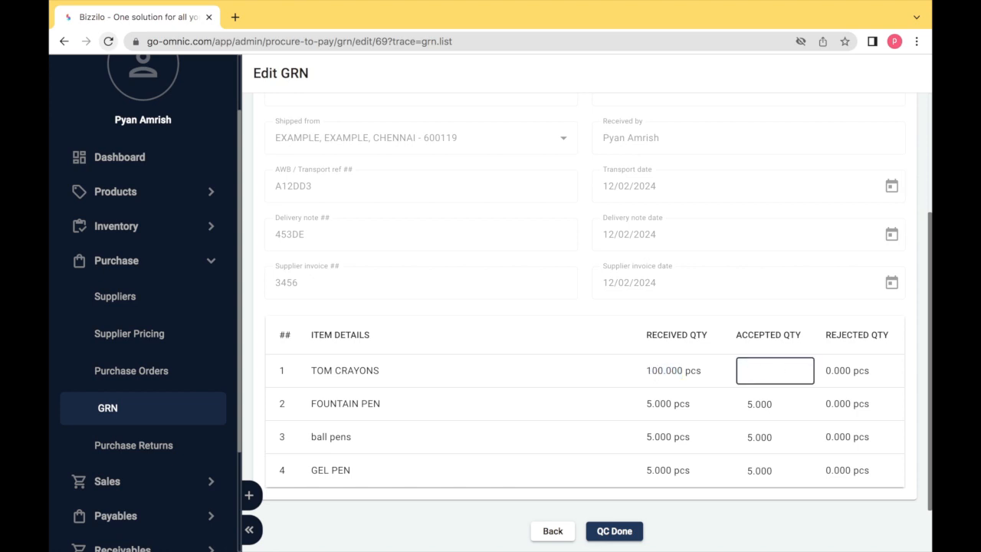
key("Tab")
Step: Set the accepted quantities of FOUNTAIN PEN, ball pens and GEL PEN to 4 each, and mark the quality check as done
key("BackSpace")
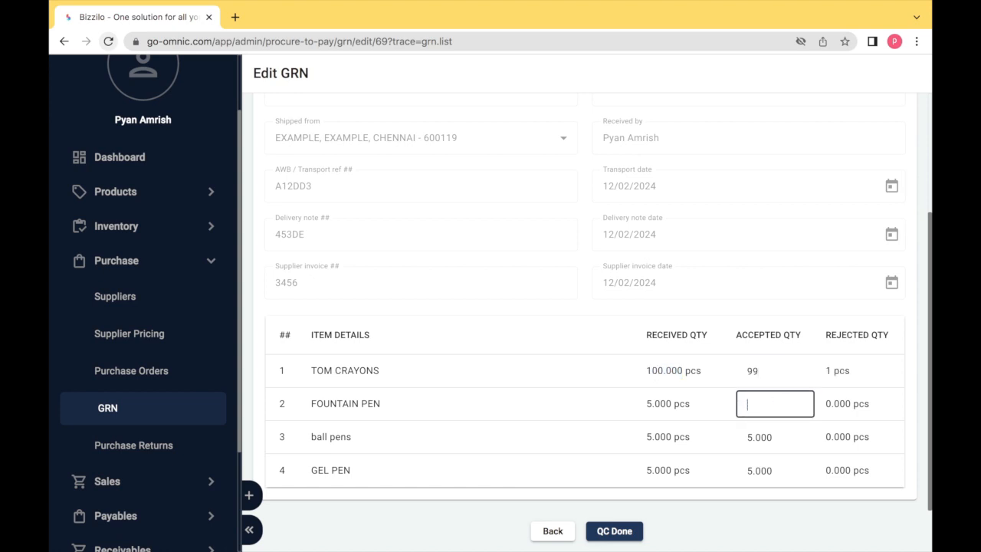
type("4")
key("Tab")
key("BackSpace")
type("4")
key("Tab")
key("BackSpace")
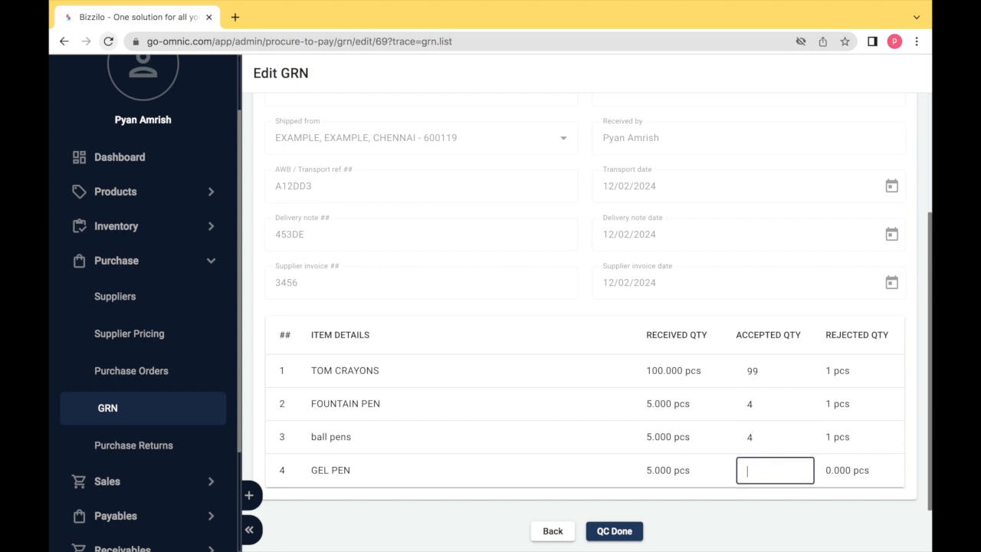
left_click(771, 505)
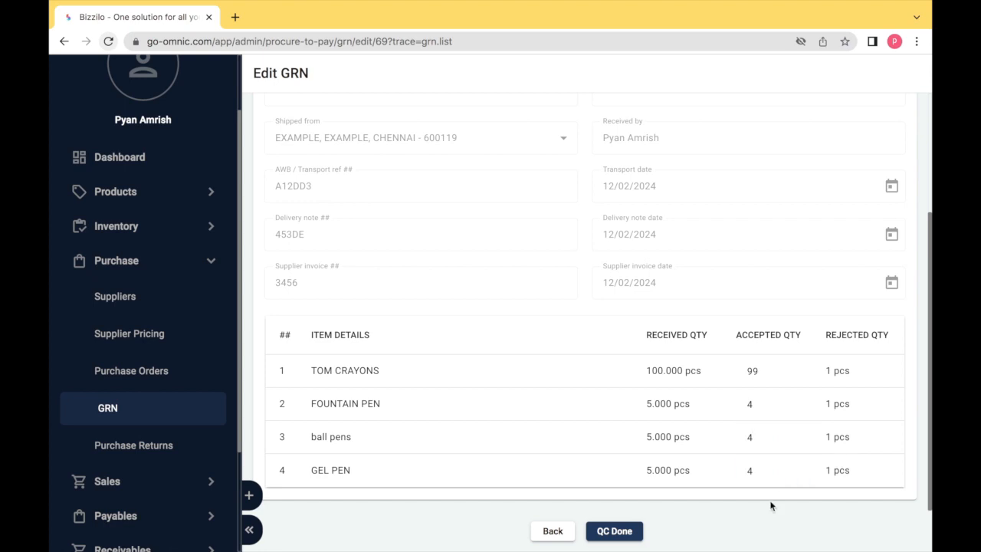
left_click(626, 530)
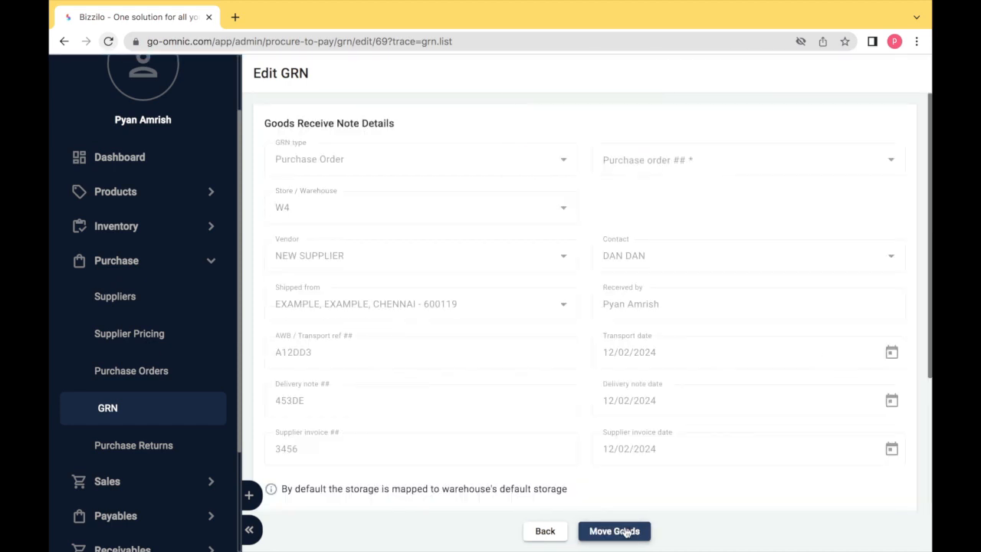
Step: Open the storage details of FOUNTAIN PEN and prefill its rows with serial number 1
scroll(546, 406, "down", 3)
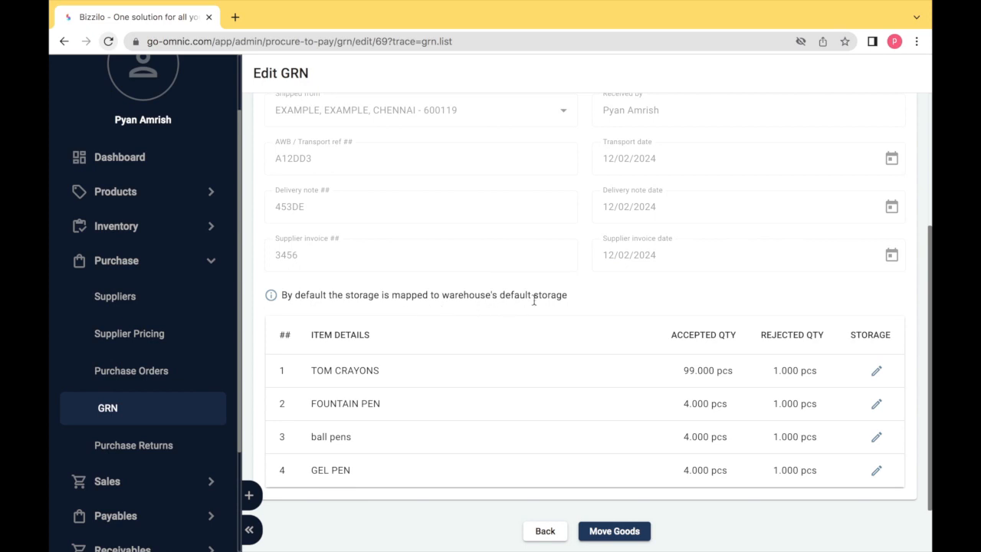
left_click(875, 406)
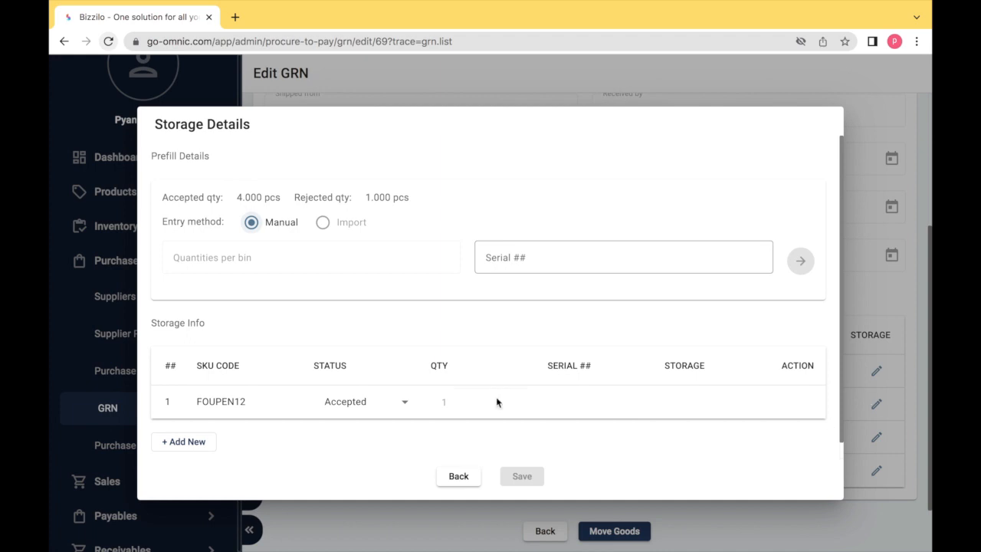
left_click(500, 255)
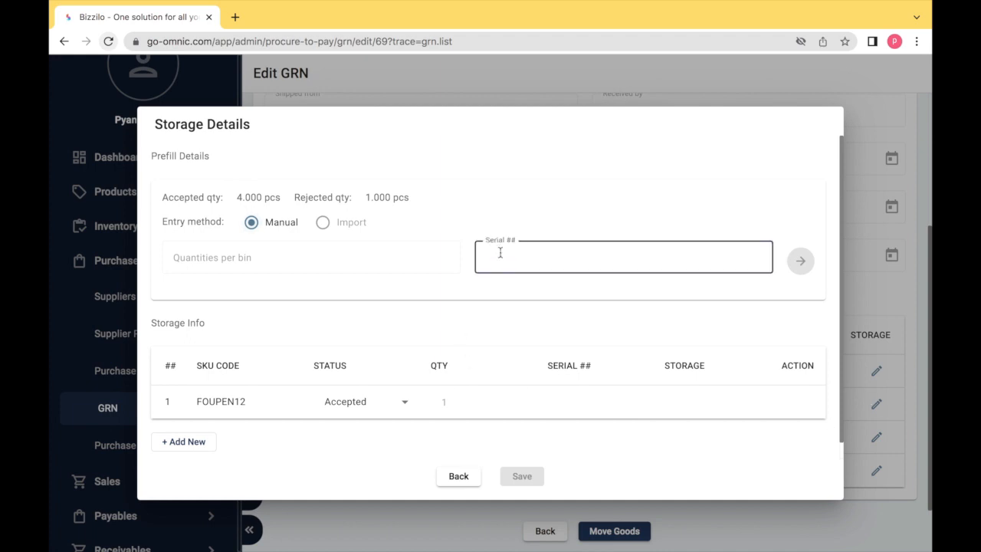
type("1")
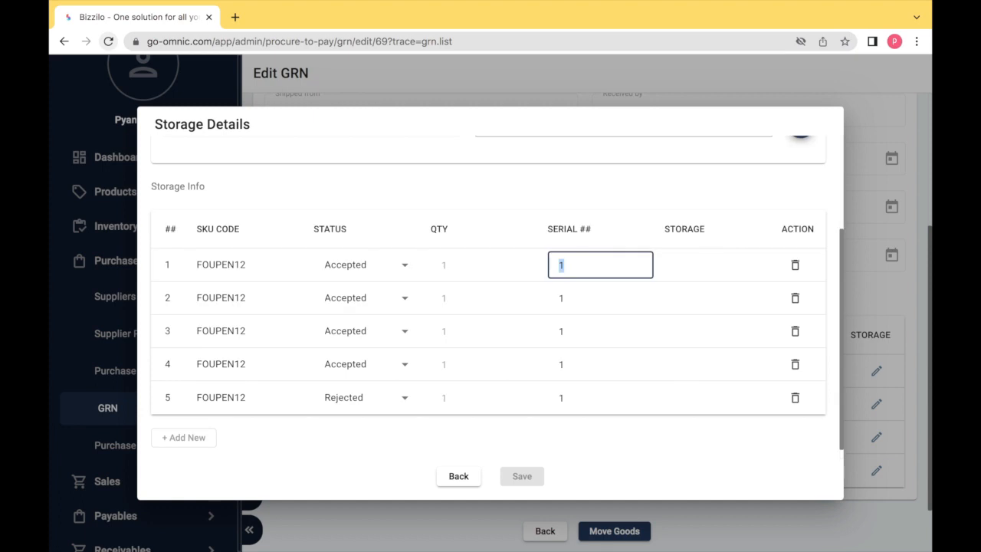
Step: Set the serial numbers of the four accepted FOUNTAIN PEN rows to 31, 32, 33 and 34, and clear the rejected row's serial number
type("31")
double_click(581, 300)
type("32")
double_click(562, 330)
type("33")
left_click(574, 361)
double_click(562, 363)
type("34")
double_click(567, 395)
key("BackSpace")
Step: Assign storage to the FOUNTAIN PEN rows and save its storage details
left_click(522, 476)
left_click(711, 446)
left_click(718, 471)
scroll(716, 436, "down", 3)
left_click(689, 389)
left_click(691, 418)
left_click(526, 476)
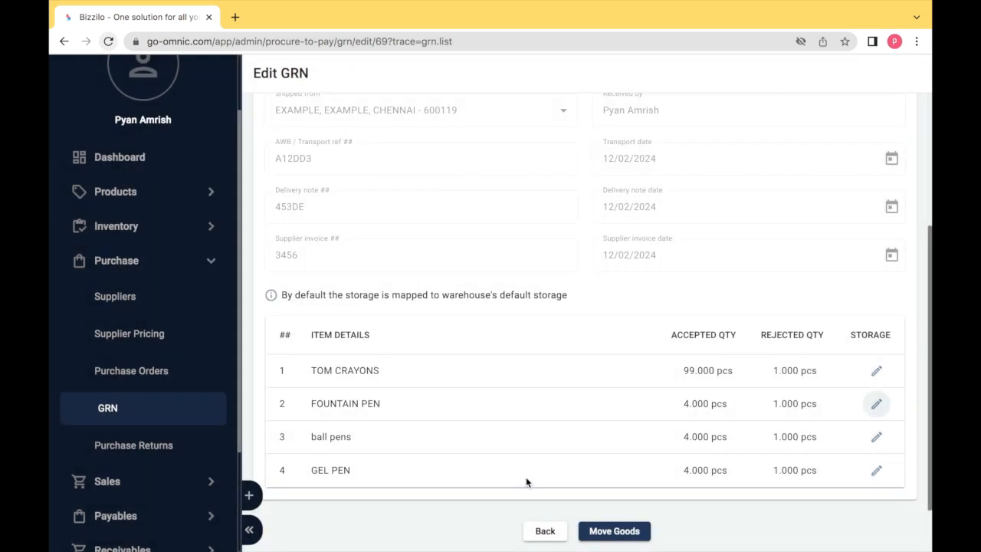
Step: Prefill the storage rows of ball pens with 5 quantities per bin and batch number 1
left_click(876, 437)
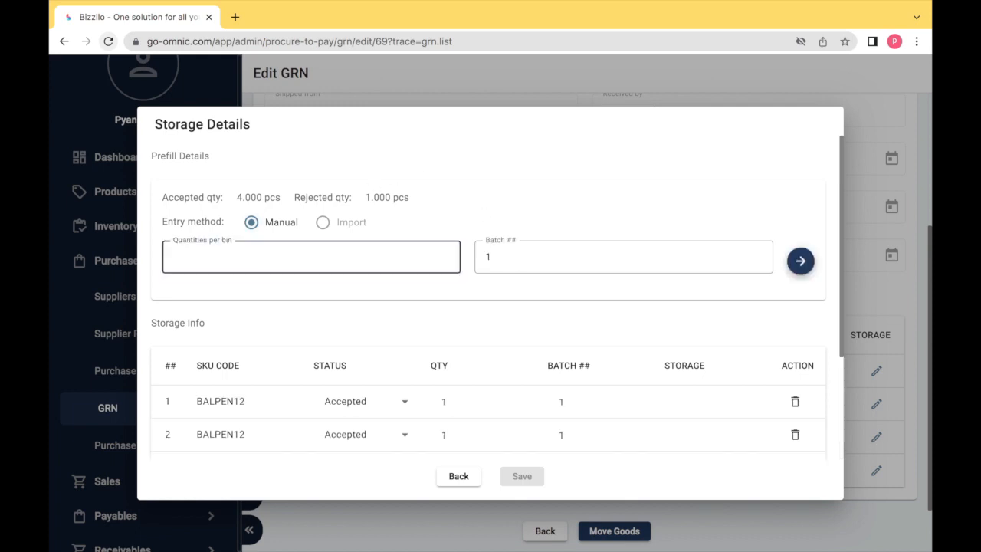
left_click(800, 260)
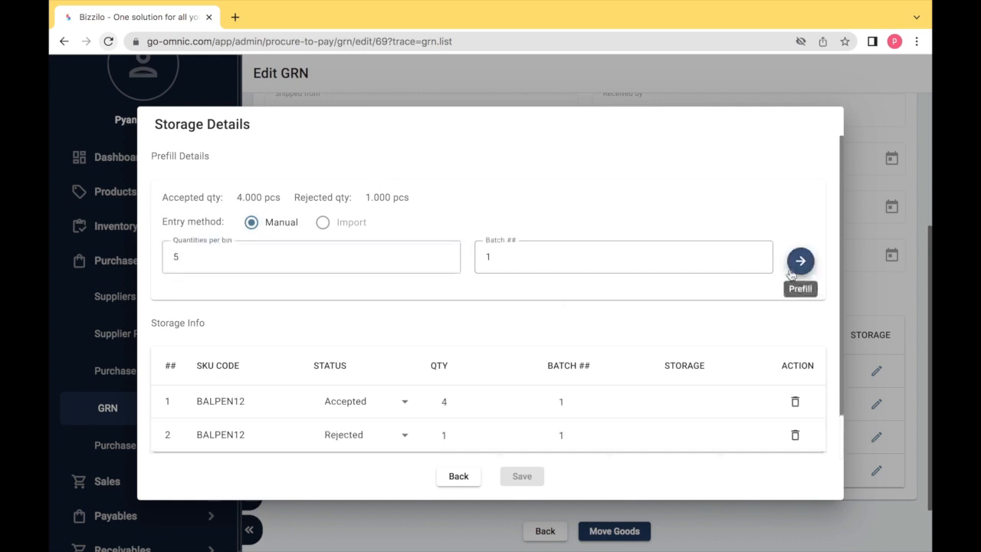
scroll(715, 340, "down", 1)
scroll(715, 340, "down", 1)
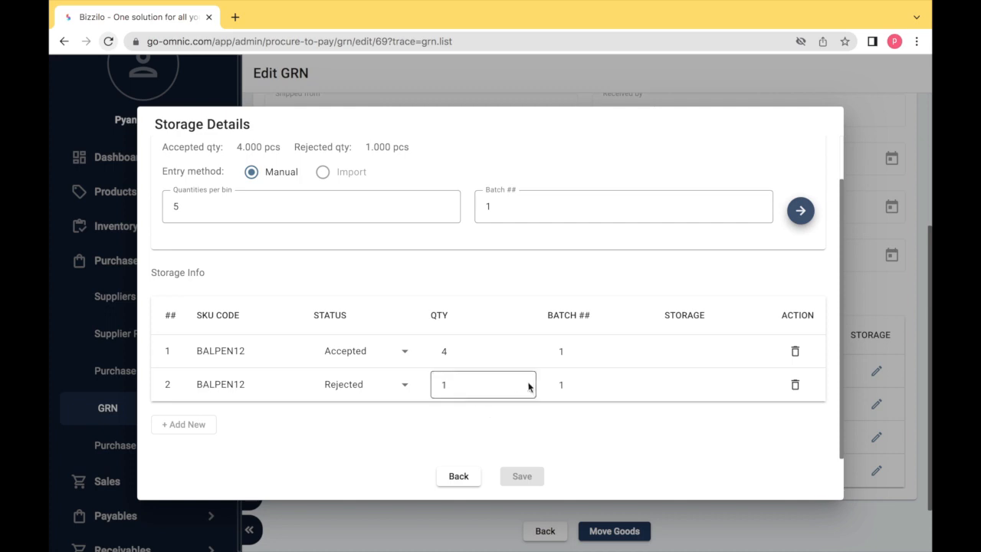
Step: Set batch number 31 and default storage on both the accepted and rejected ball pens rows, and save
left_click(559, 353)
type("3")
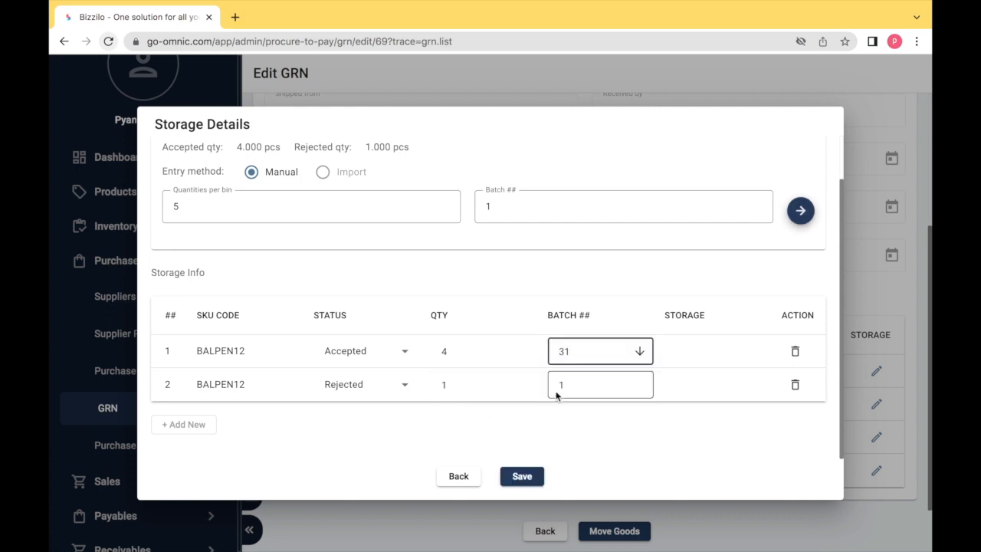
left_click(557, 385)
type("3")
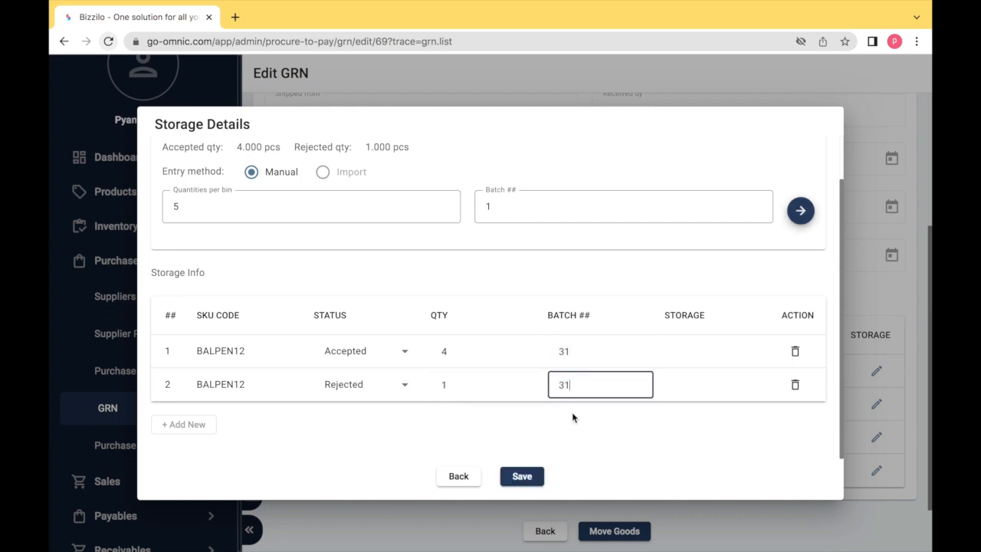
left_click(693, 350)
left_click(693, 388)
left_click(698, 414)
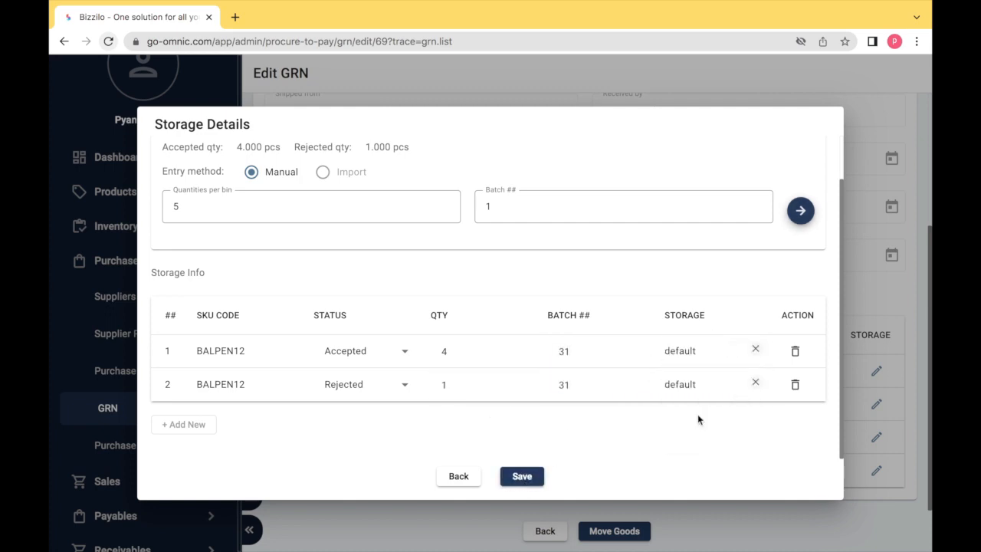
left_click(529, 481)
Step: Open the storage details of GEL PEN and prefill its rows with batch number 1 and serial number 1
left_click(877, 469)
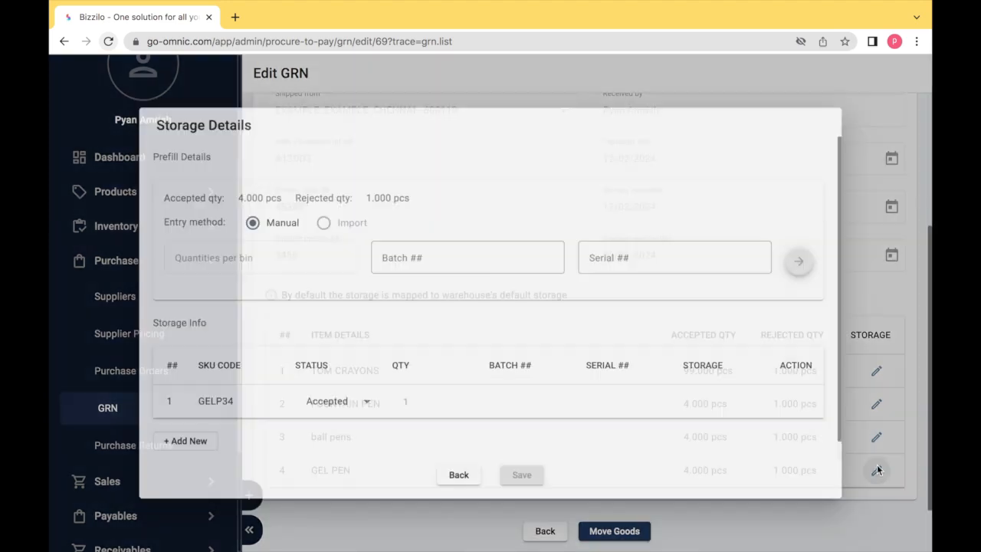
left_click(473, 262)
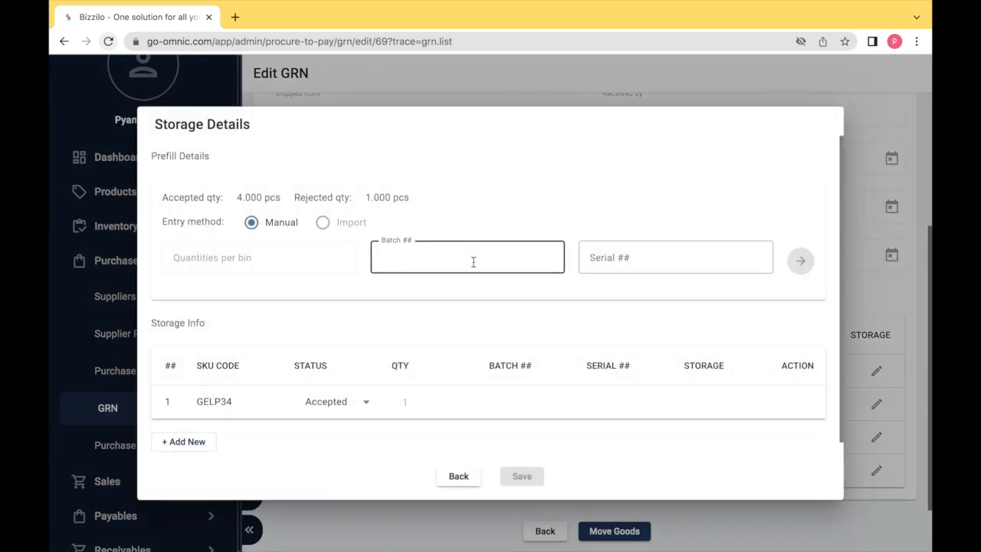
type("1")
key("Tab")
type("1")
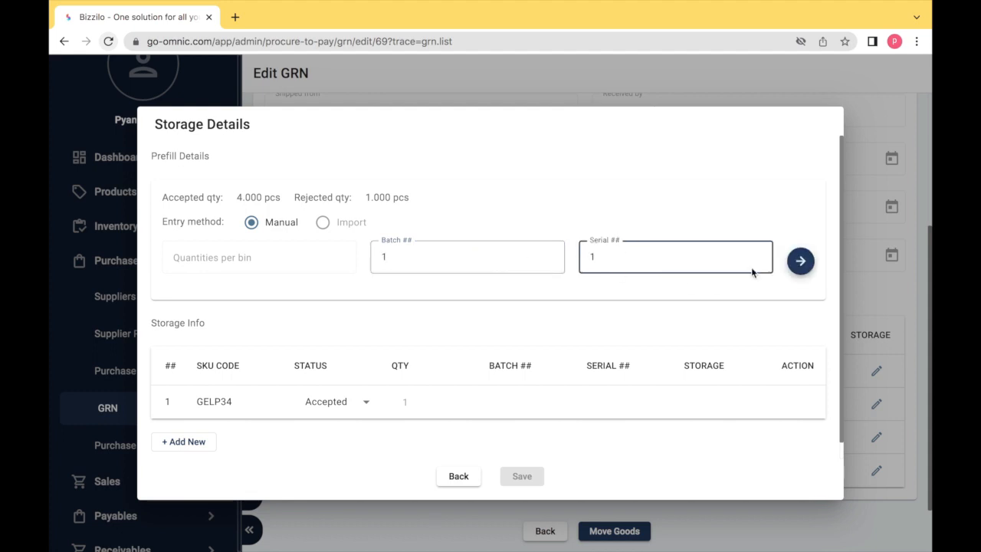
left_click(800, 261)
scroll(692, 425, "down", 2)
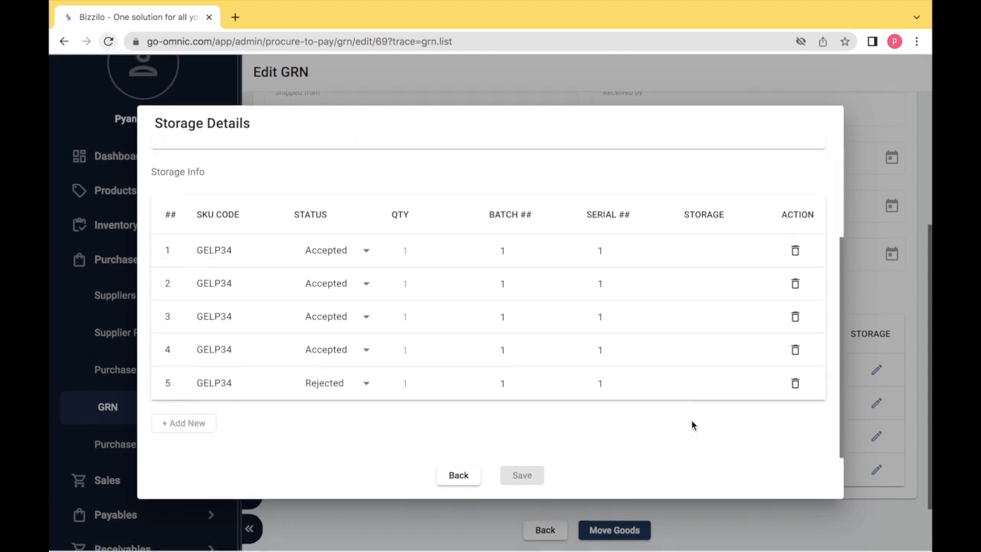
Step: Set batch and serial number 41 on the first GEL PEN row, and copy the batch number down to the remaining rows
left_click(515, 264)
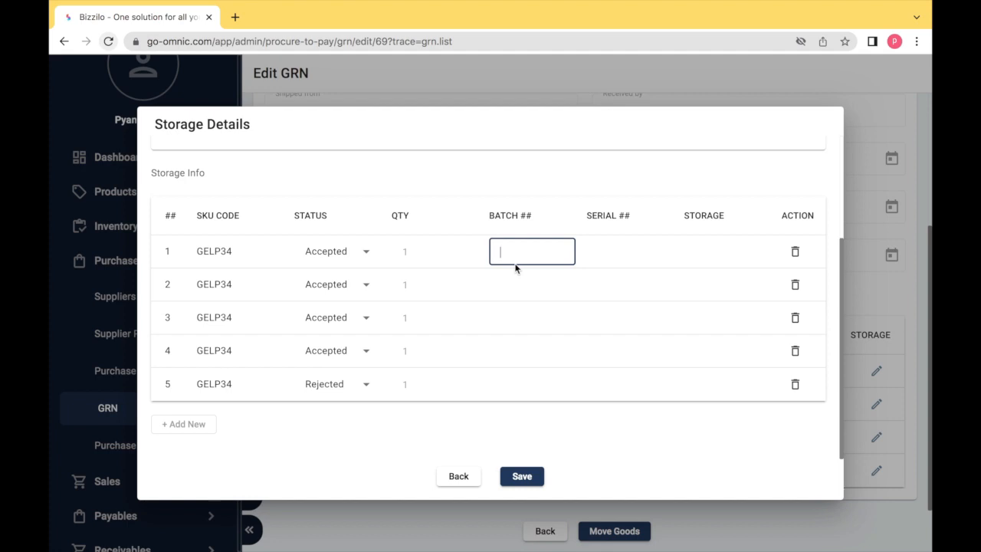
type("41")
left_click(597, 260)
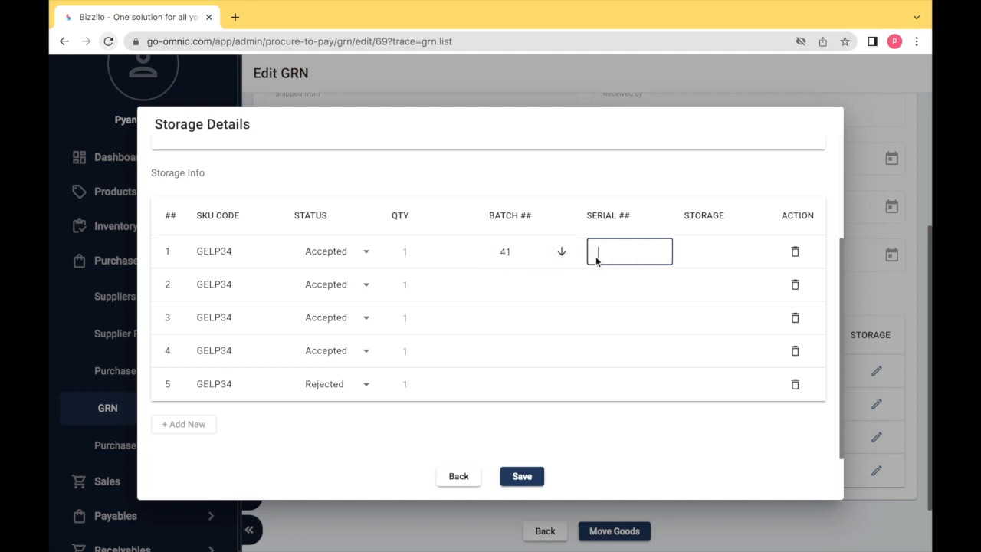
type("41")
left_click(561, 252)
Step: Enter serial numbers 42, 43, 44 and 45 for the second to fifth GEL PEN rows
left_click(599, 277)
type("42")
left_click(604, 315)
type("43")
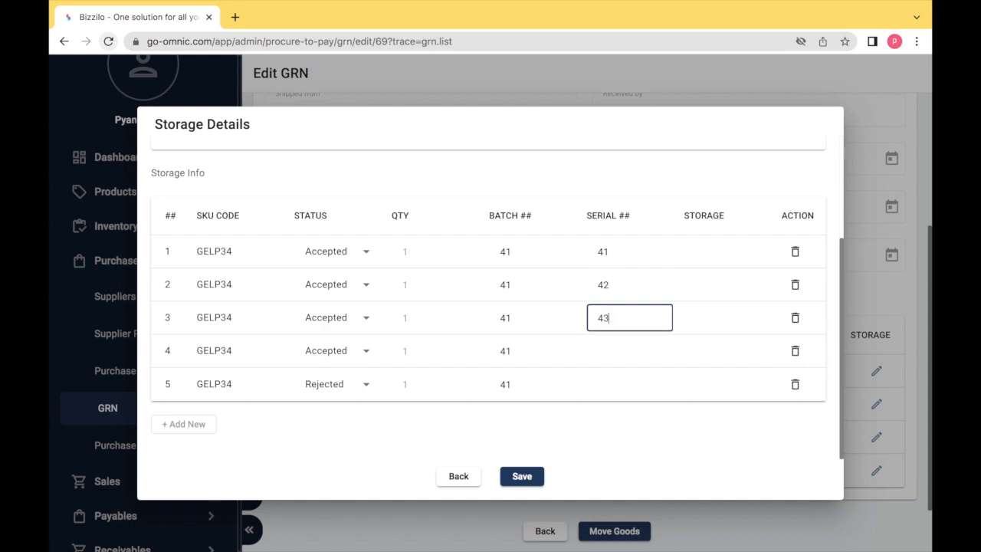
left_click(605, 349)
type("44")
left_click(610, 380)
type("45")
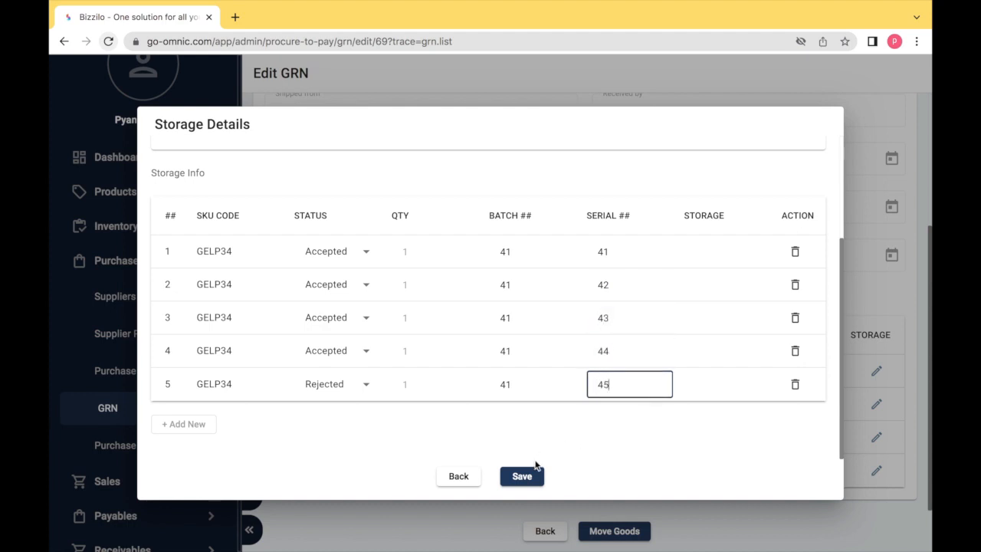
Step: Assign the default storage to the first GEL PEN row, copy it down to all rows, and save
left_click(703, 254)
left_click(710, 287)
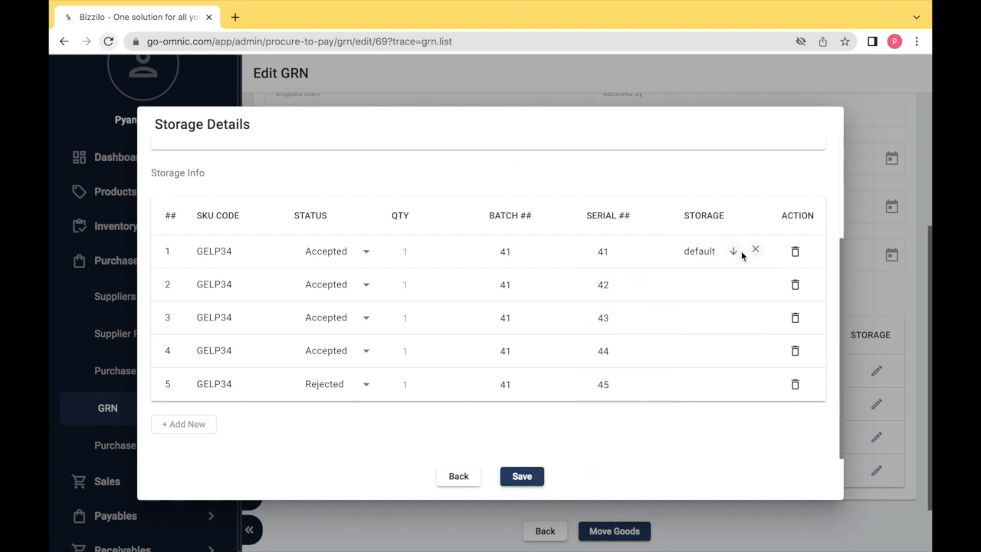
left_click(734, 251)
left_click(523, 476)
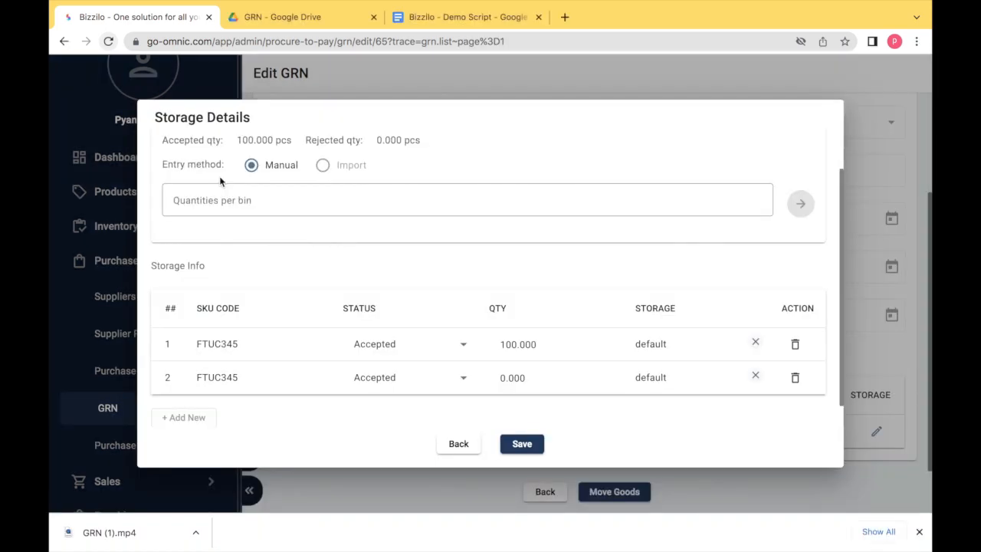
Step: Move the received goods into the warehouse, and open the newest note in the goods receive note list
key("Tab")
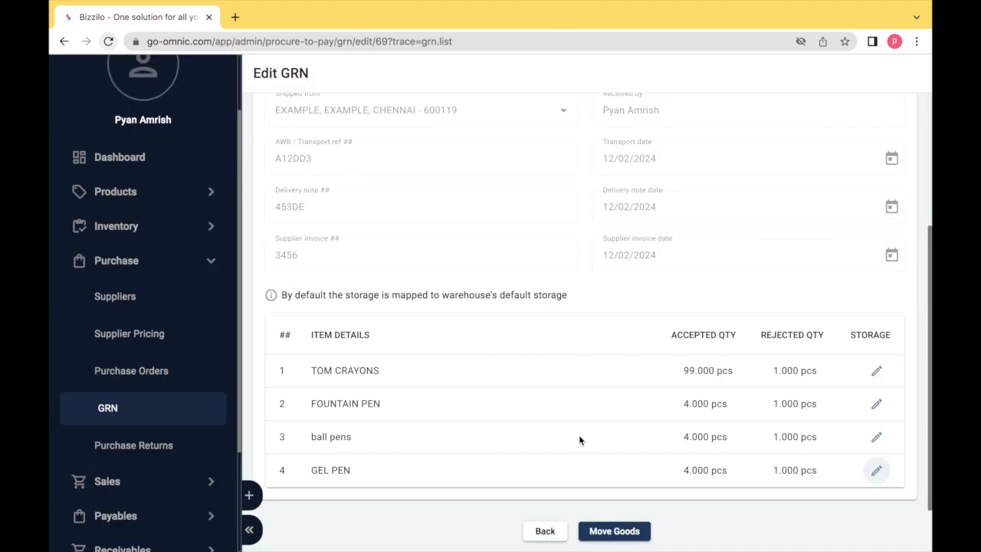
left_click(614, 533)
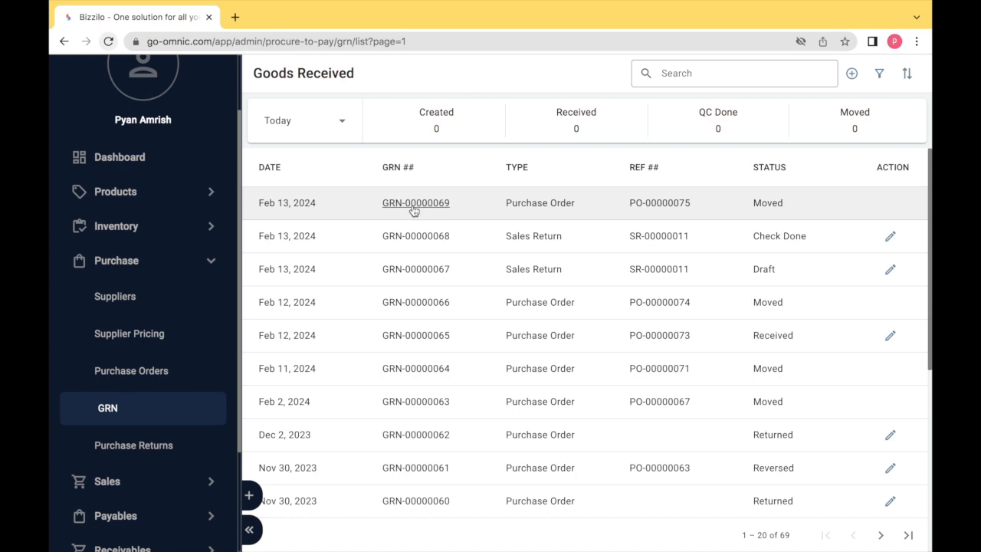
left_click(159, 407)
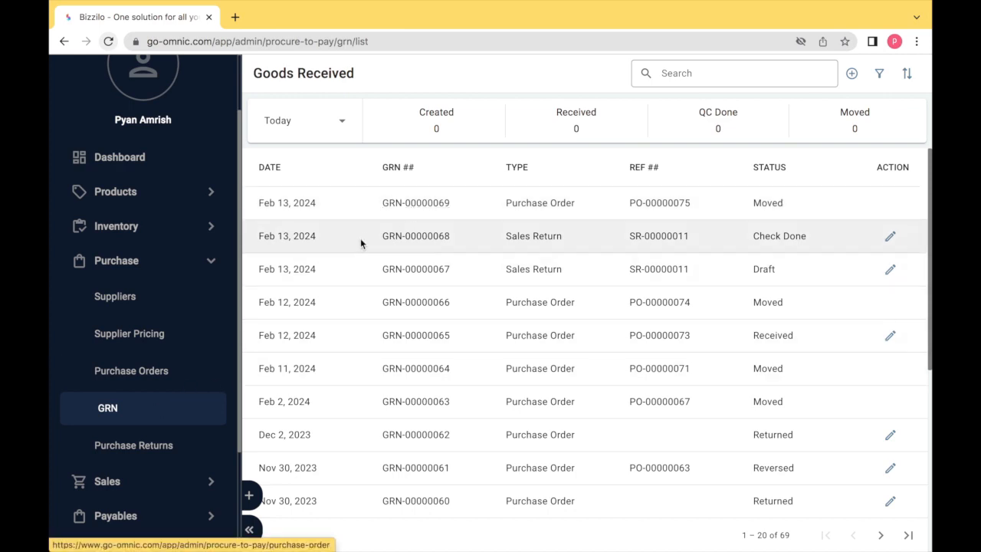
left_click(401, 209)
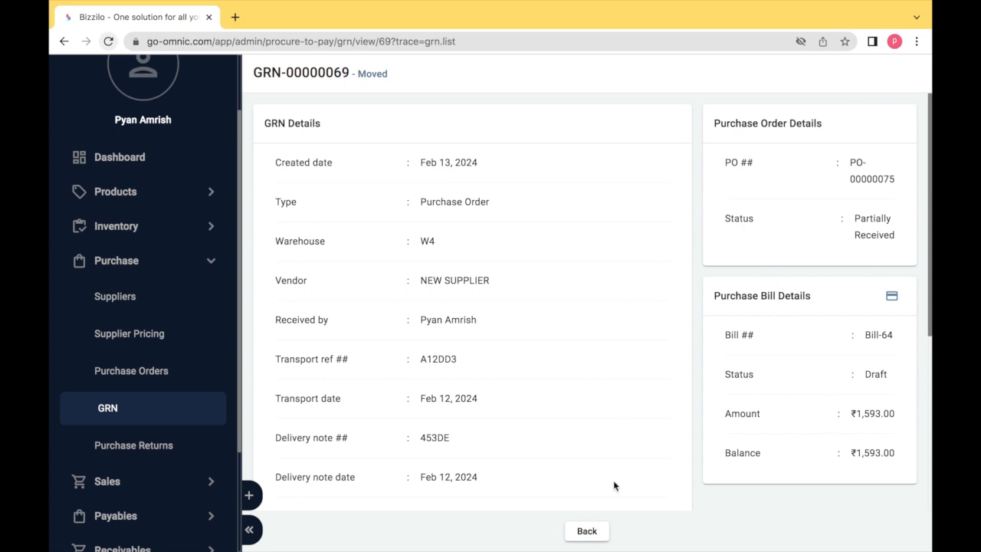
Step: Open the newest purchase order and view the bill linked to its goods receive note
left_click(571, 534)
left_click(111, 376)
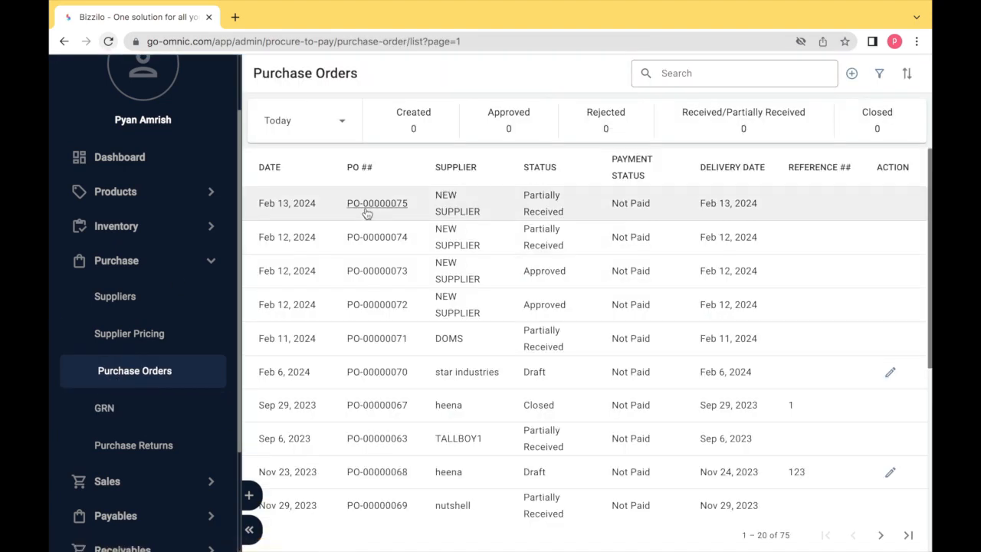
left_click(365, 211)
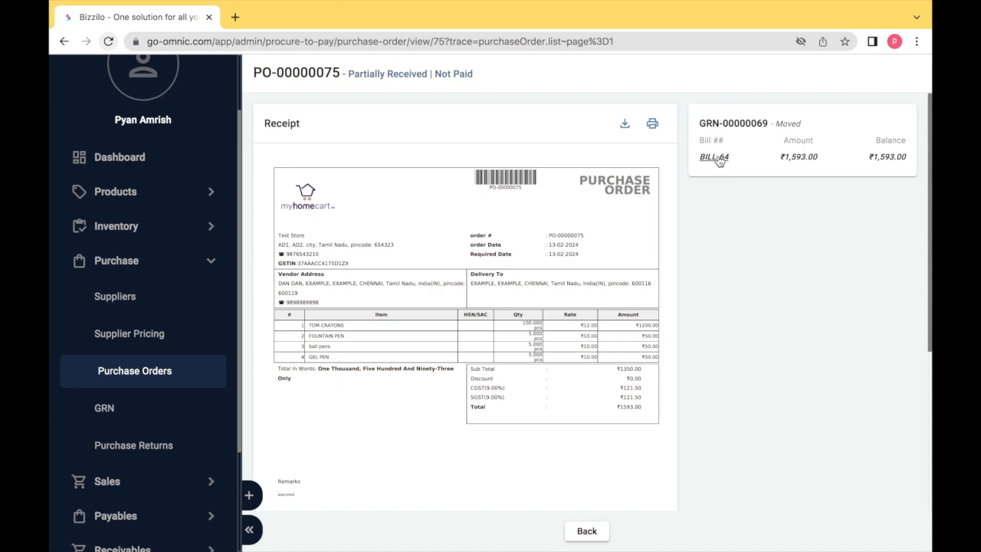
left_click(715, 157)
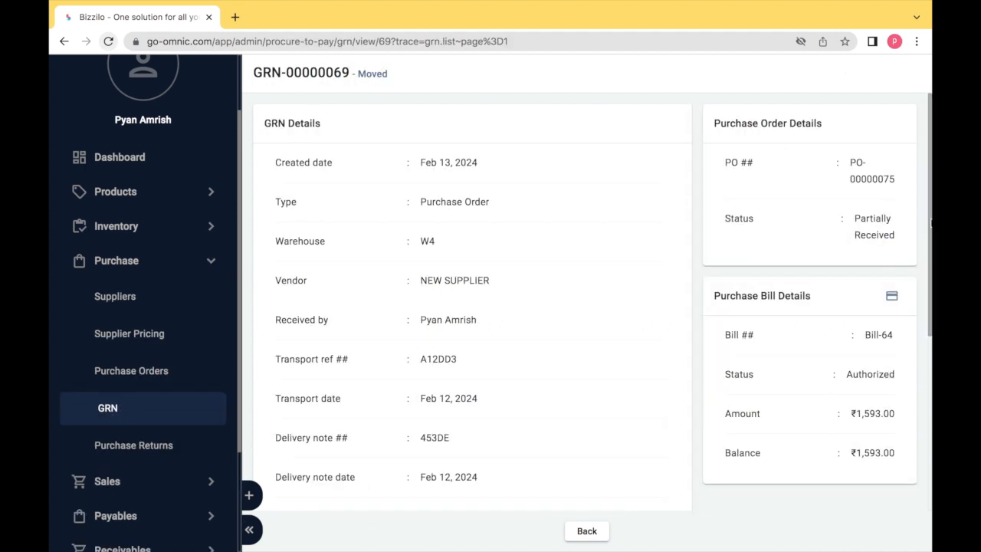
Step: Record a Net Banking payment of 1593 with transaction ID A1234R56 against the goods receive note's purchase bill, and leave the note
left_click(892, 297)
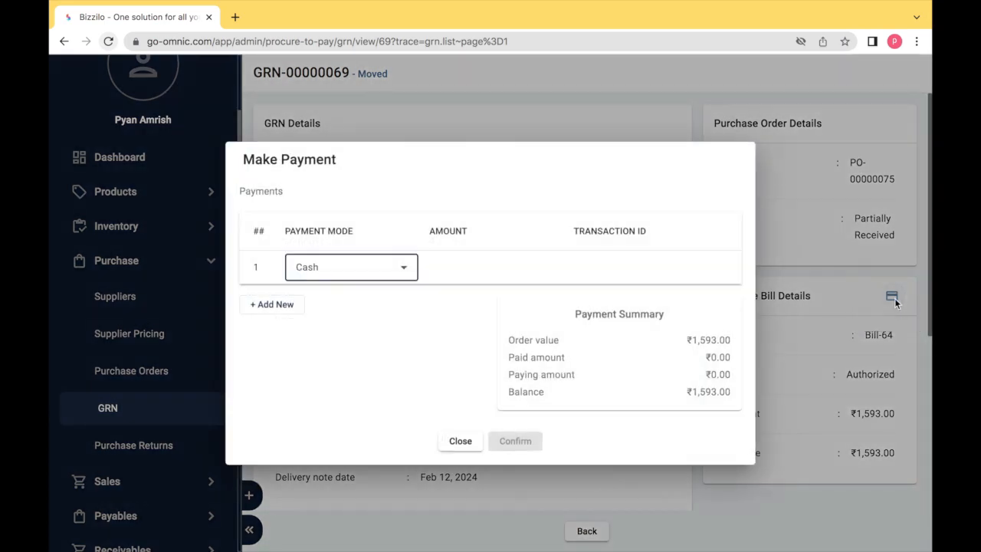
left_click(323, 265)
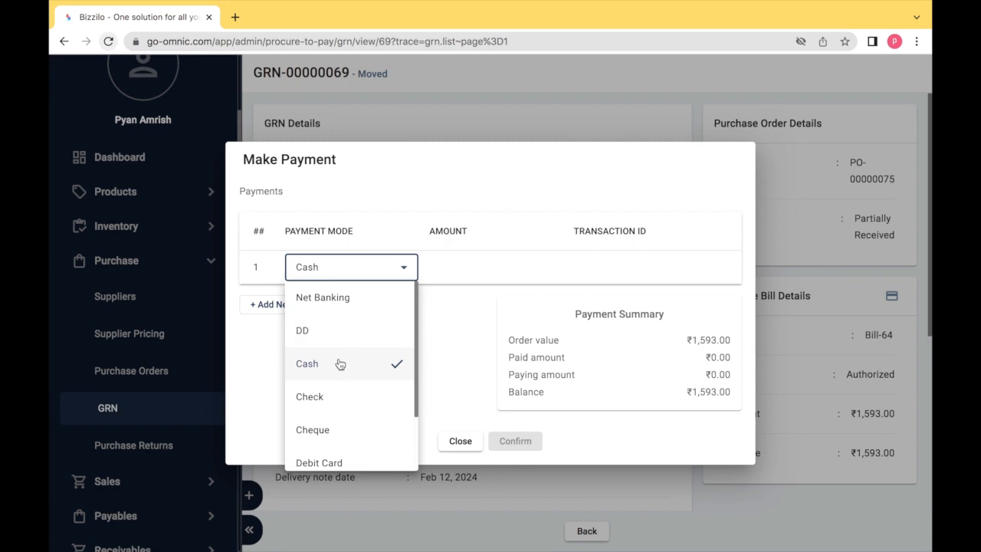
left_click(350, 298)
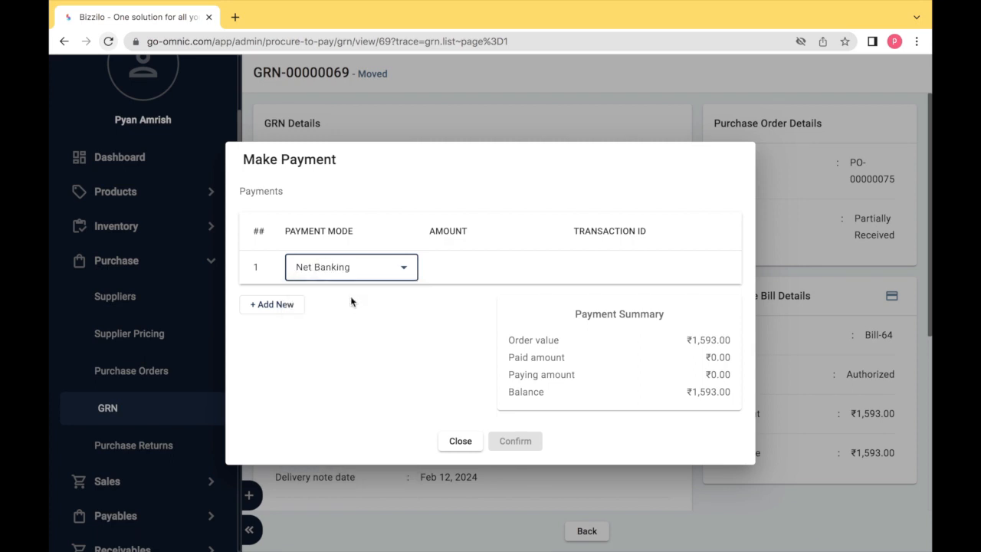
left_click(464, 270)
type("1593")
left_click(588, 270)
type("A1234R56")
left_click(524, 443)
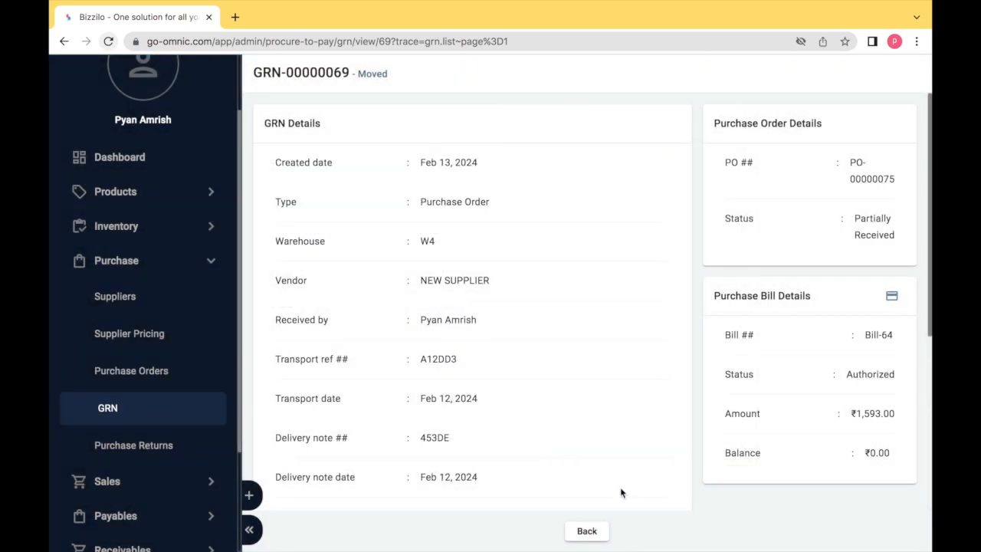
left_click(587, 531)
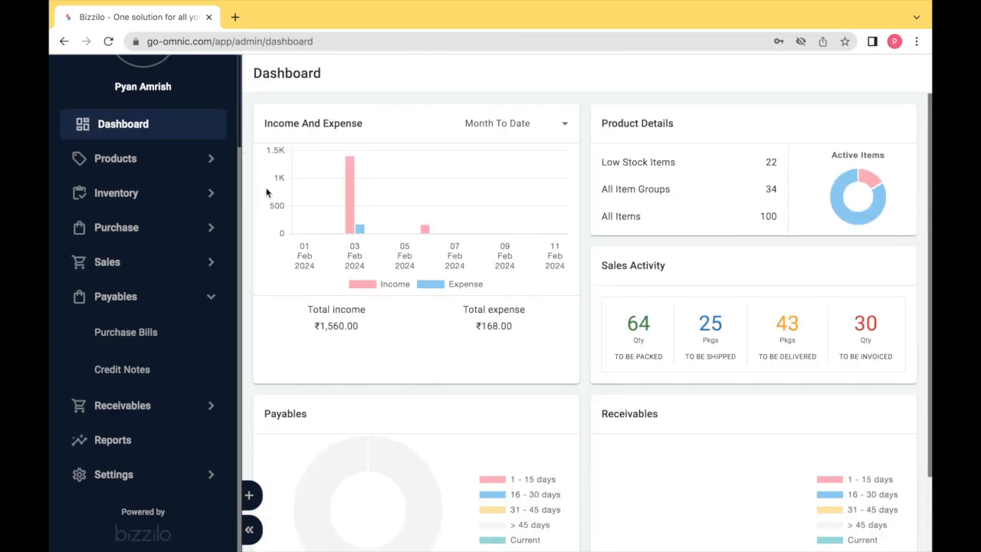
Step: Open the first bill in the purchase bills list and examine its receipt
left_click(139, 339)
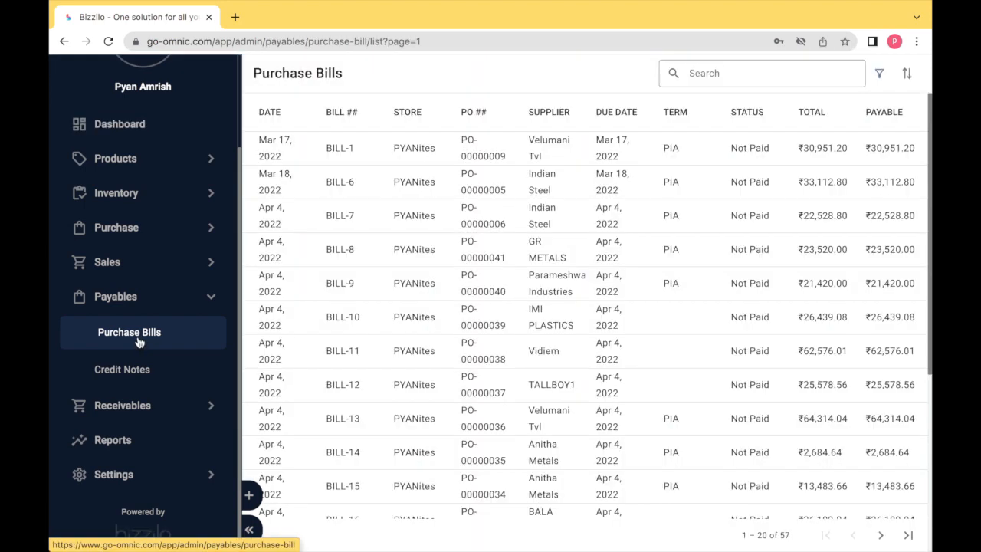
left_click(338, 153)
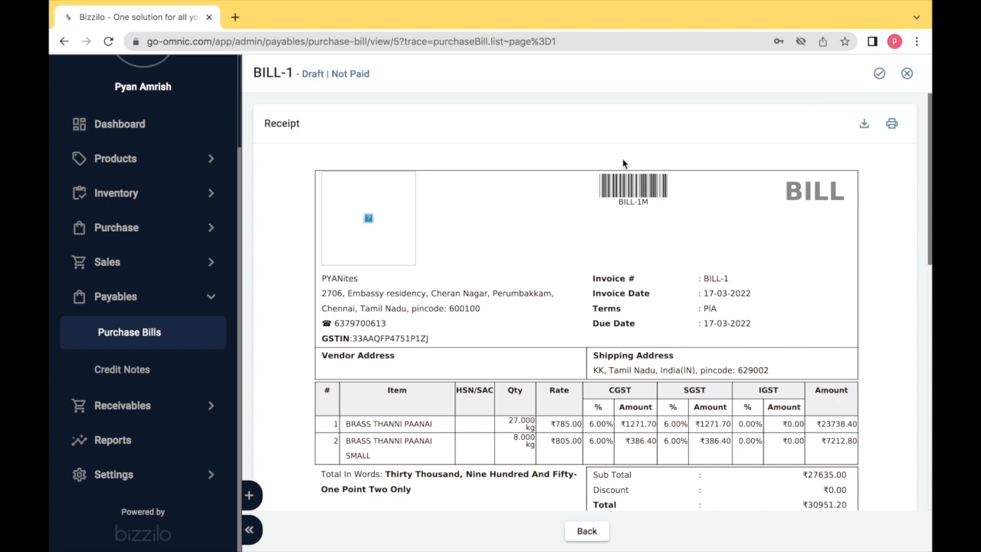
scroll(837, 132, "down", 2)
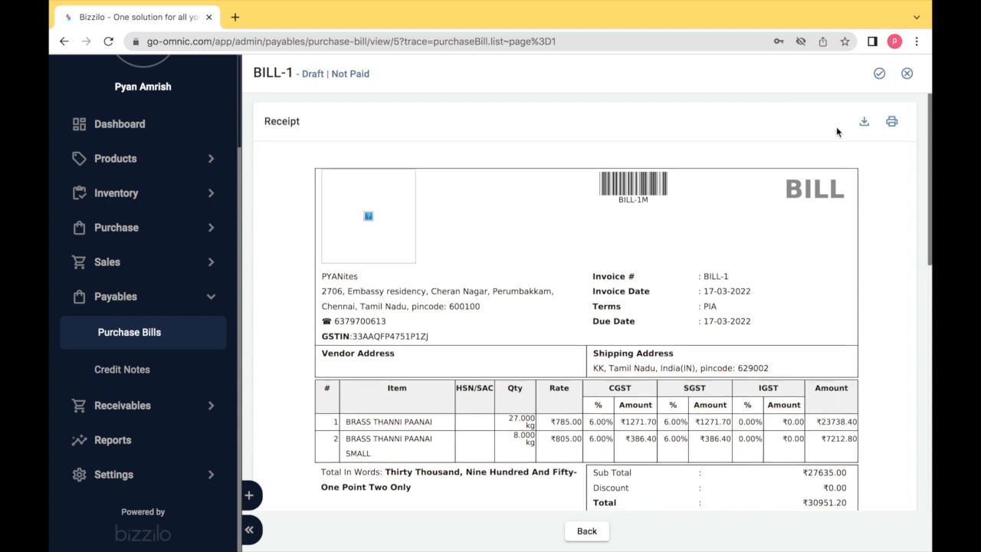
scroll(837, 131, "up", 2)
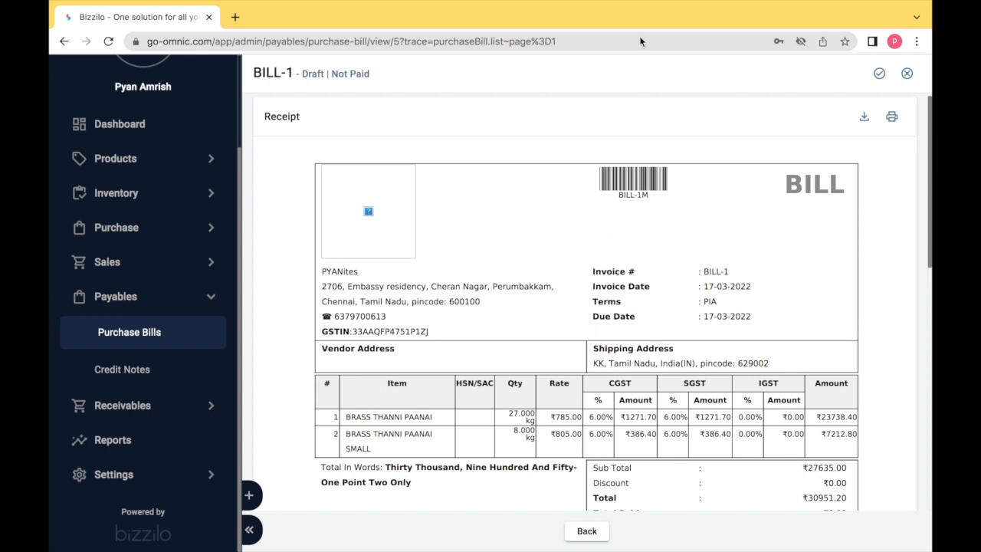
mouse_move(696, 4)
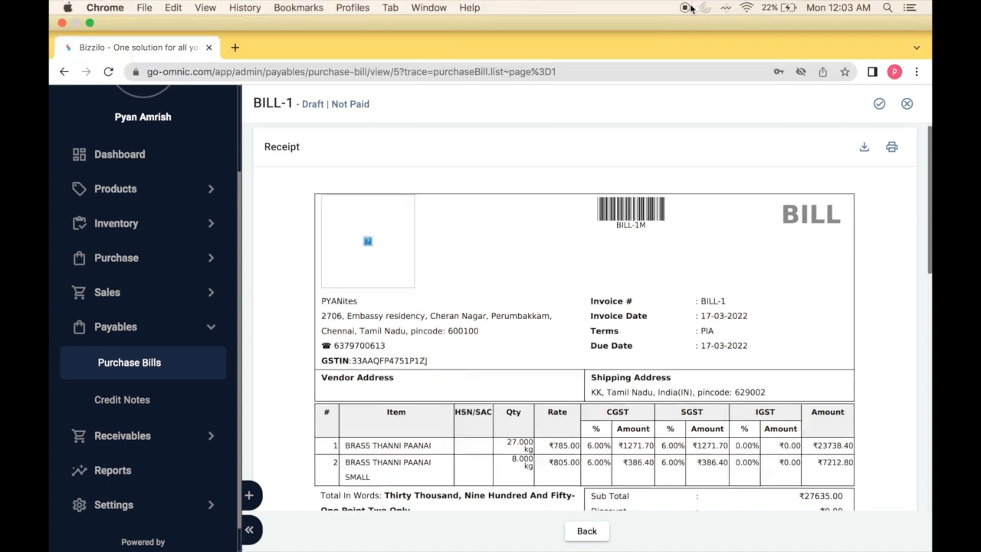